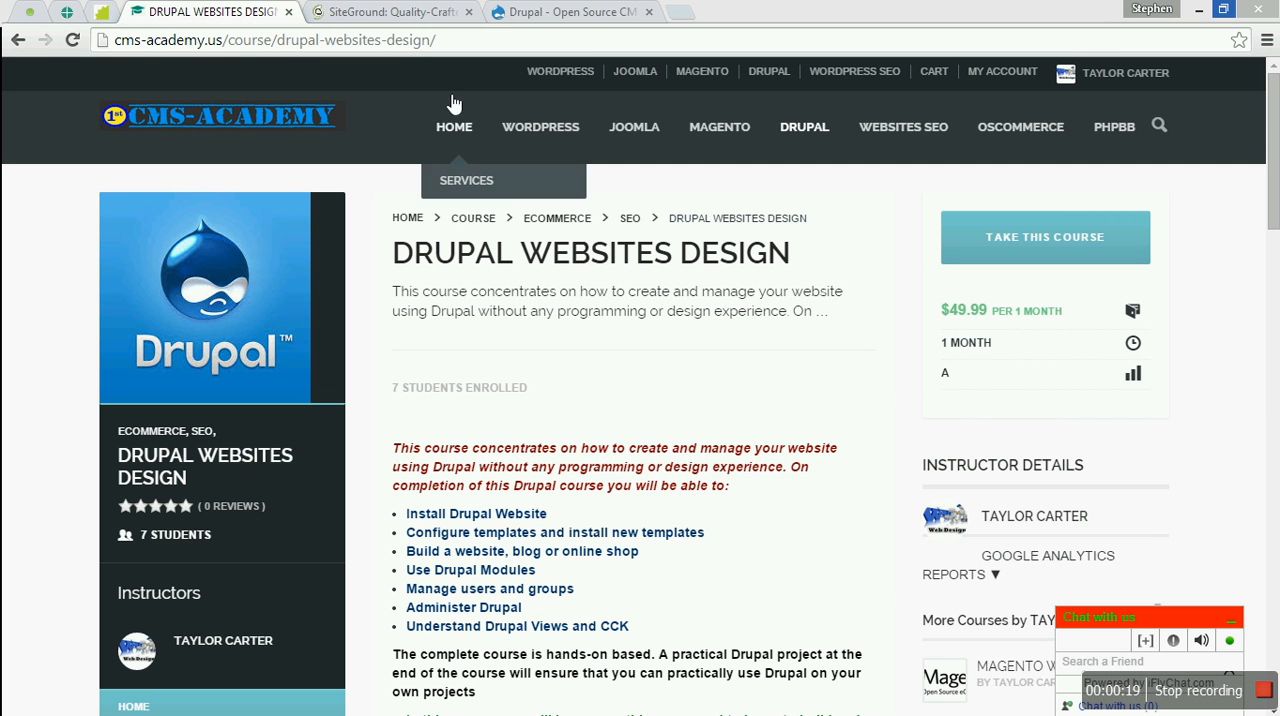
Switch to the SiteGround home page and view its web address and the domain search field.
left_click(330, 12)
left_click_drag(280, 53, 102, 56)
left_click(405, 54)
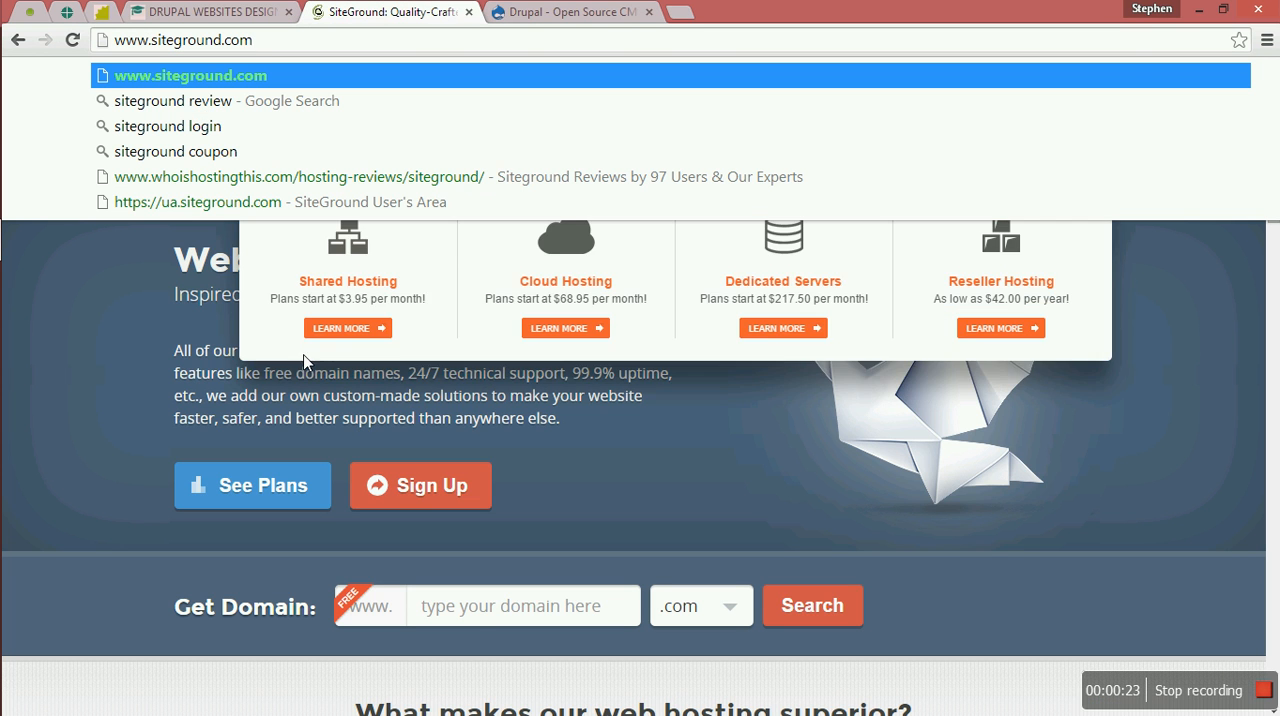
left_click(475, 618)
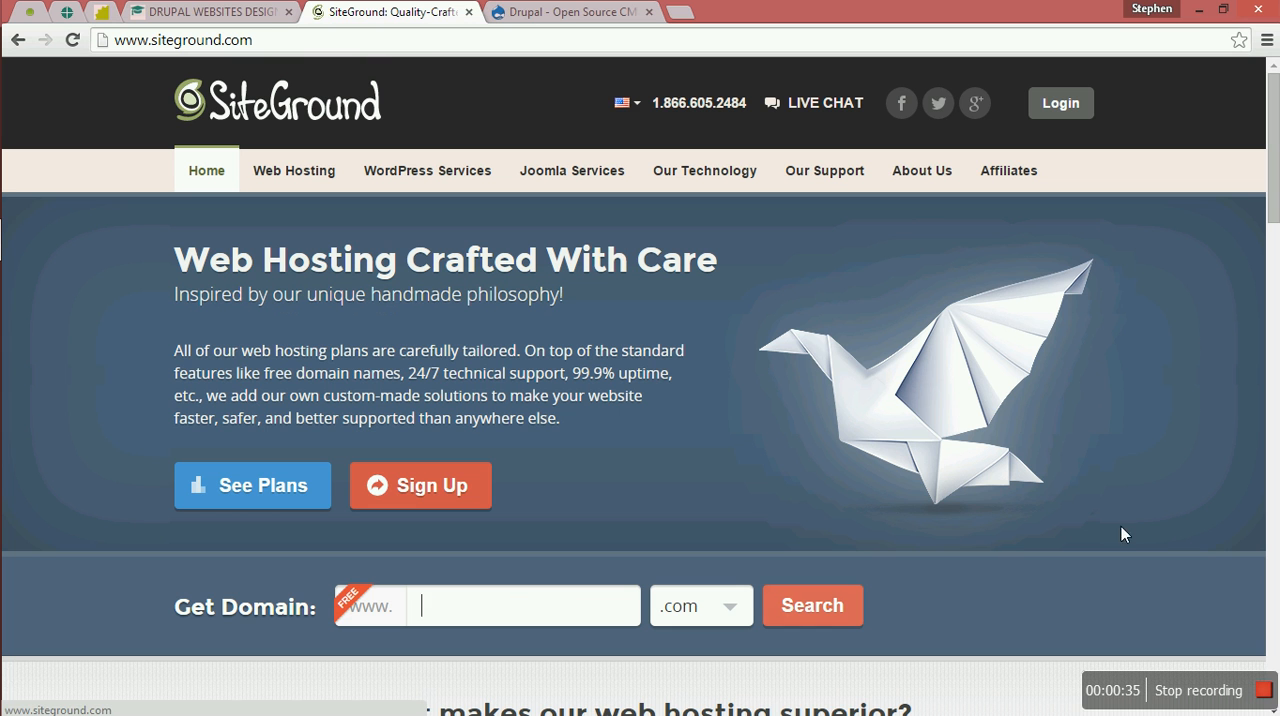
Enter the account username and start entering the account password in SiteGround's login form.
mouse_move(1088, 102)
left_click(955, 170)
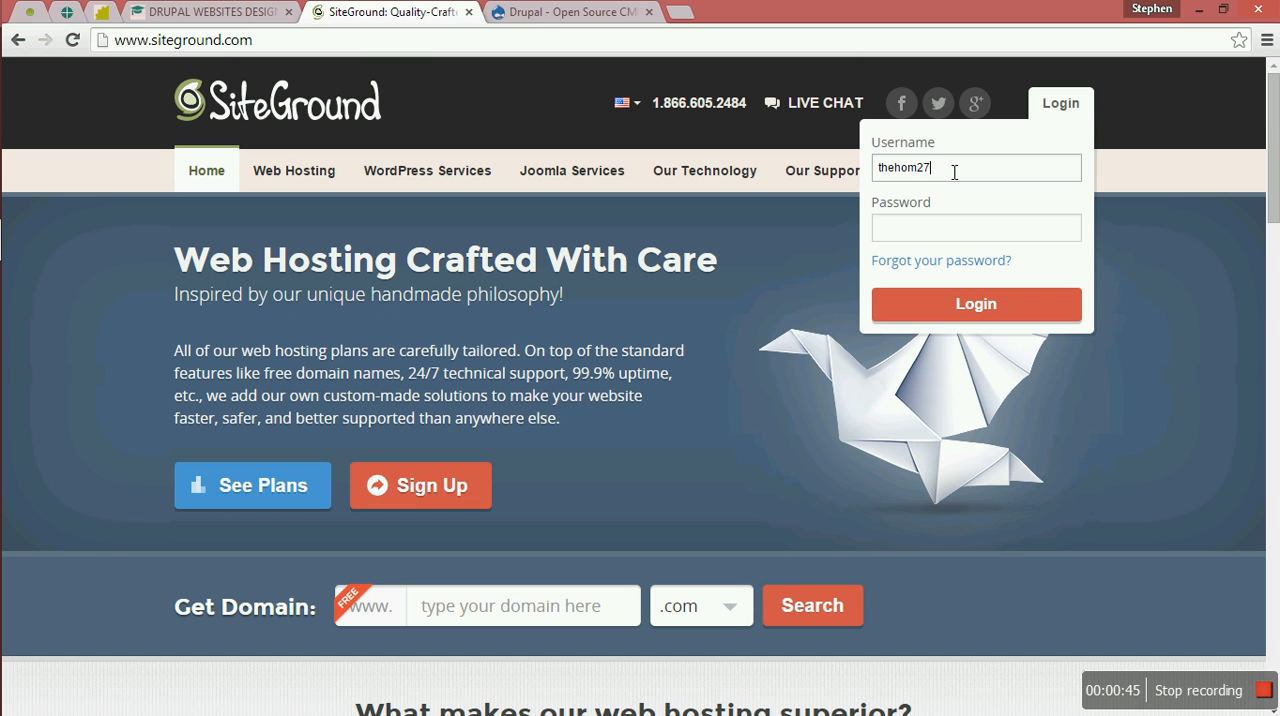
left_click(907, 238)
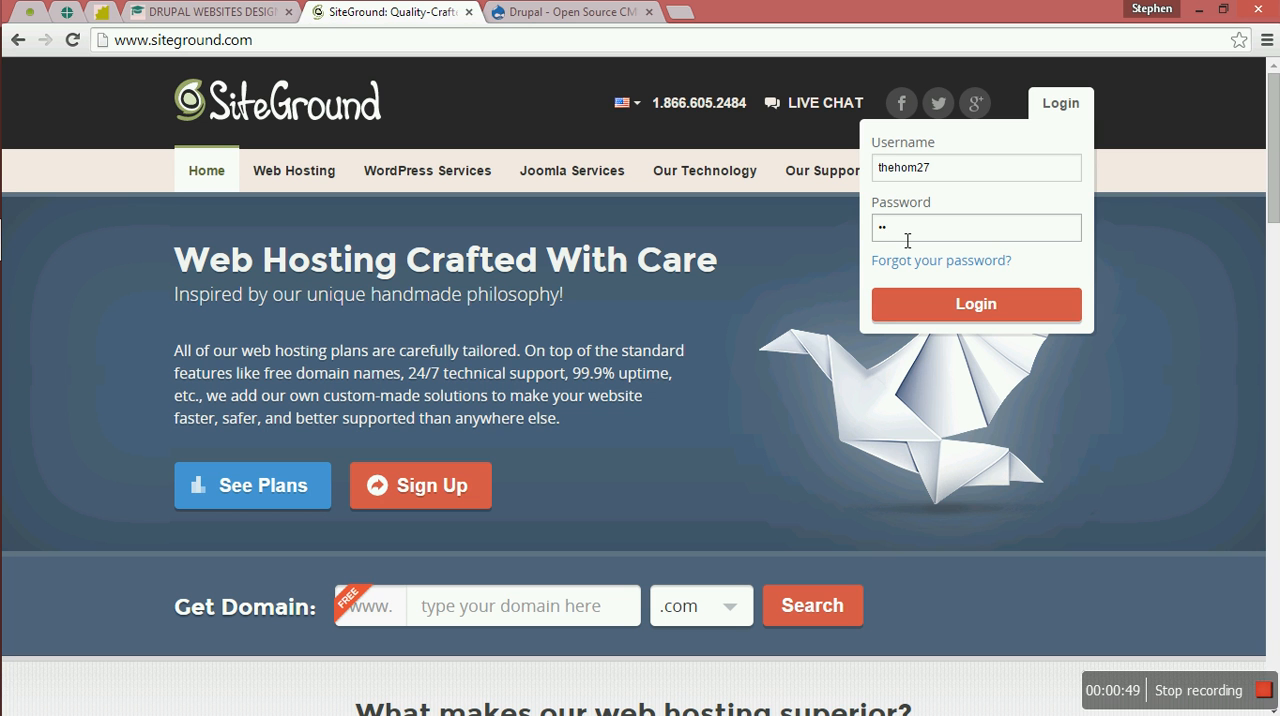
Go to the hosting account's cPanel login page and log in with the prefilled username and password.
left_click(233, 47)
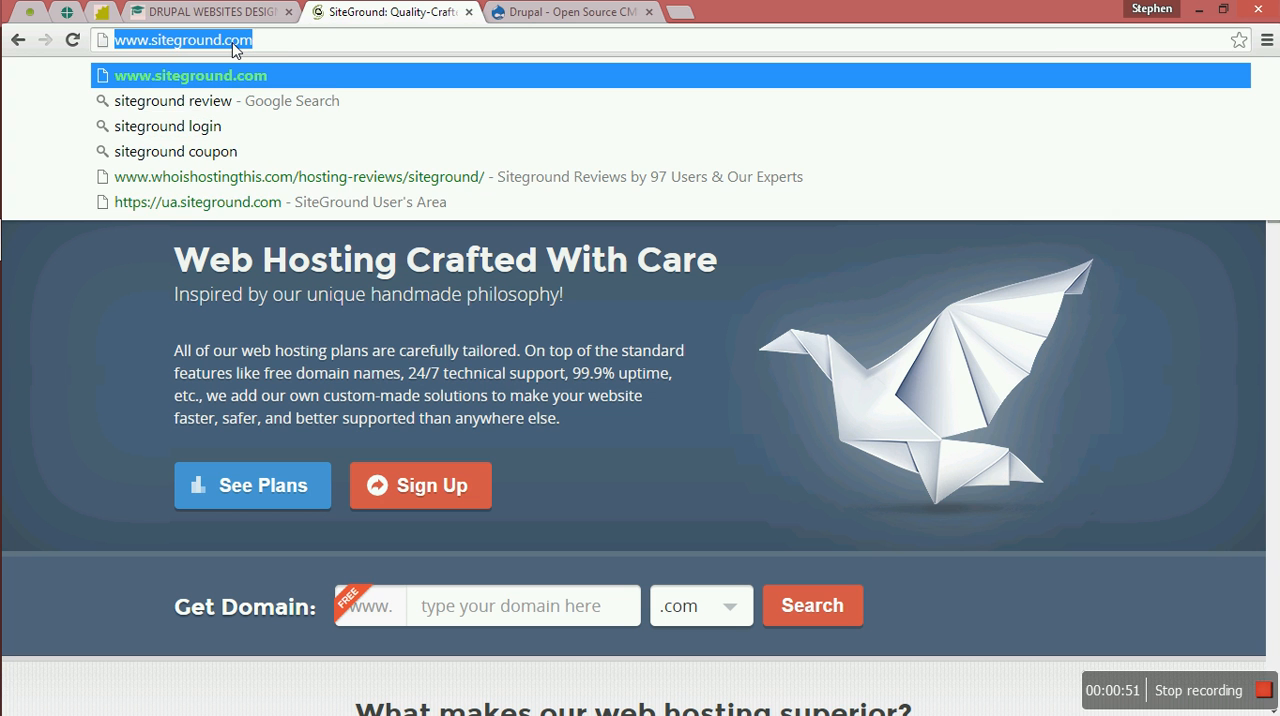
type("th")
left_click(268, 101)
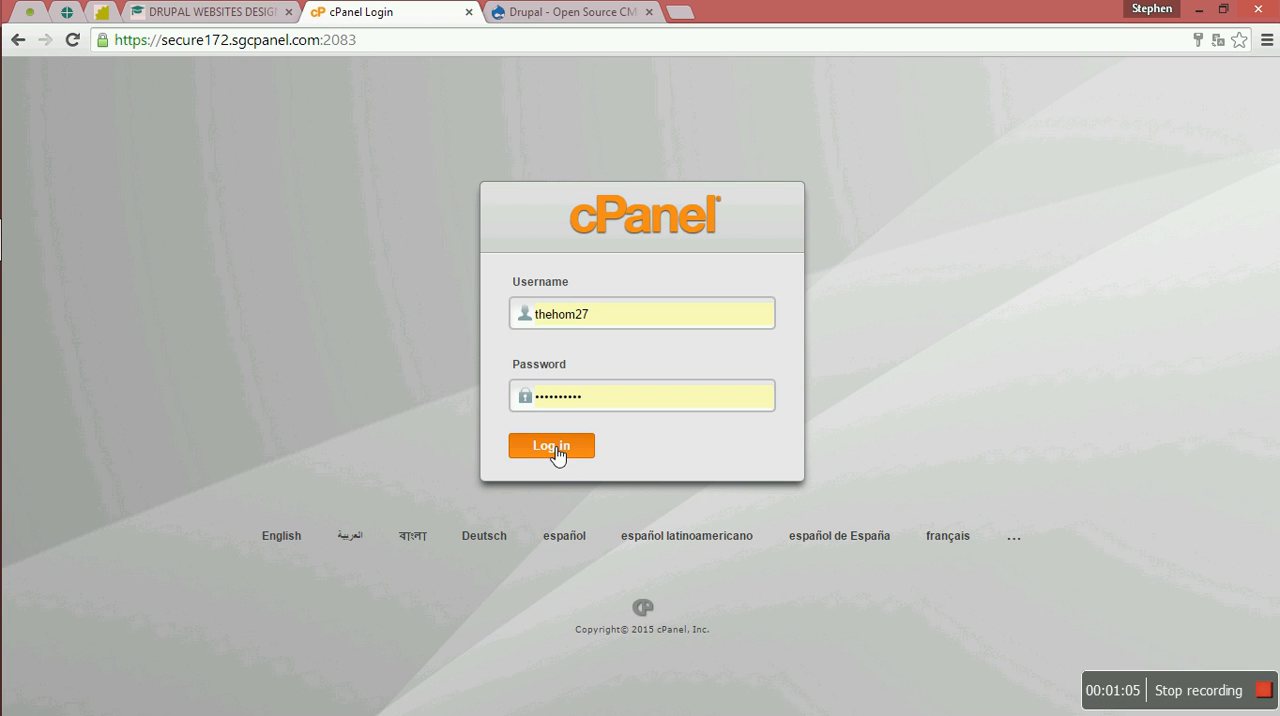
left_click(550, 446)
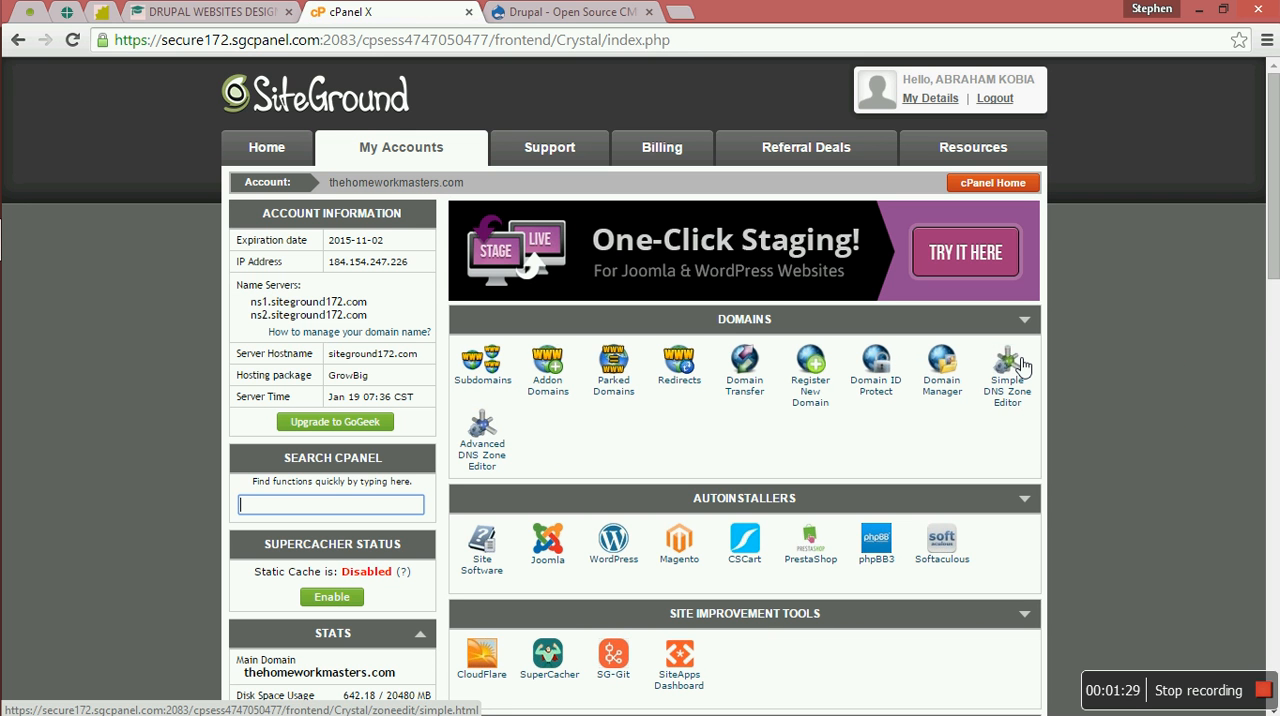
Look over the Addon Domains page and the existing subdomains, including drupal.thehomeworkmasters.com, and return to the cPanel home page.
left_click(560, 393)
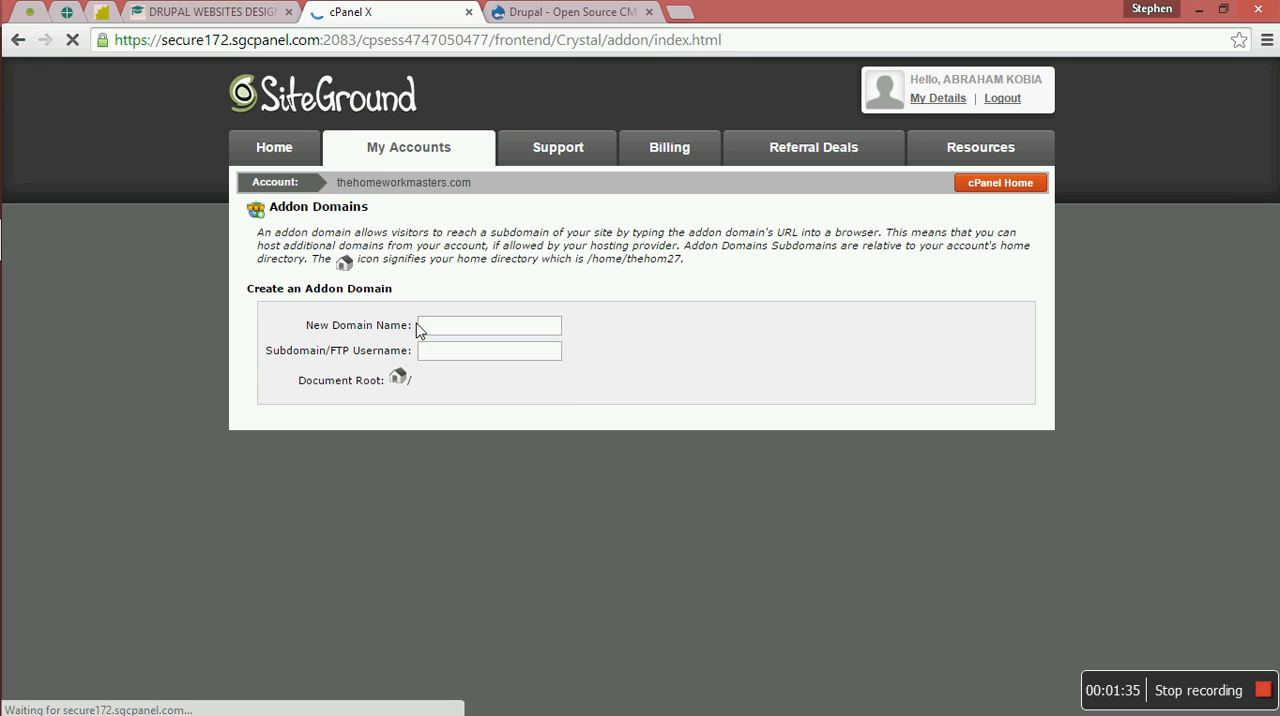
left_click(18, 40)
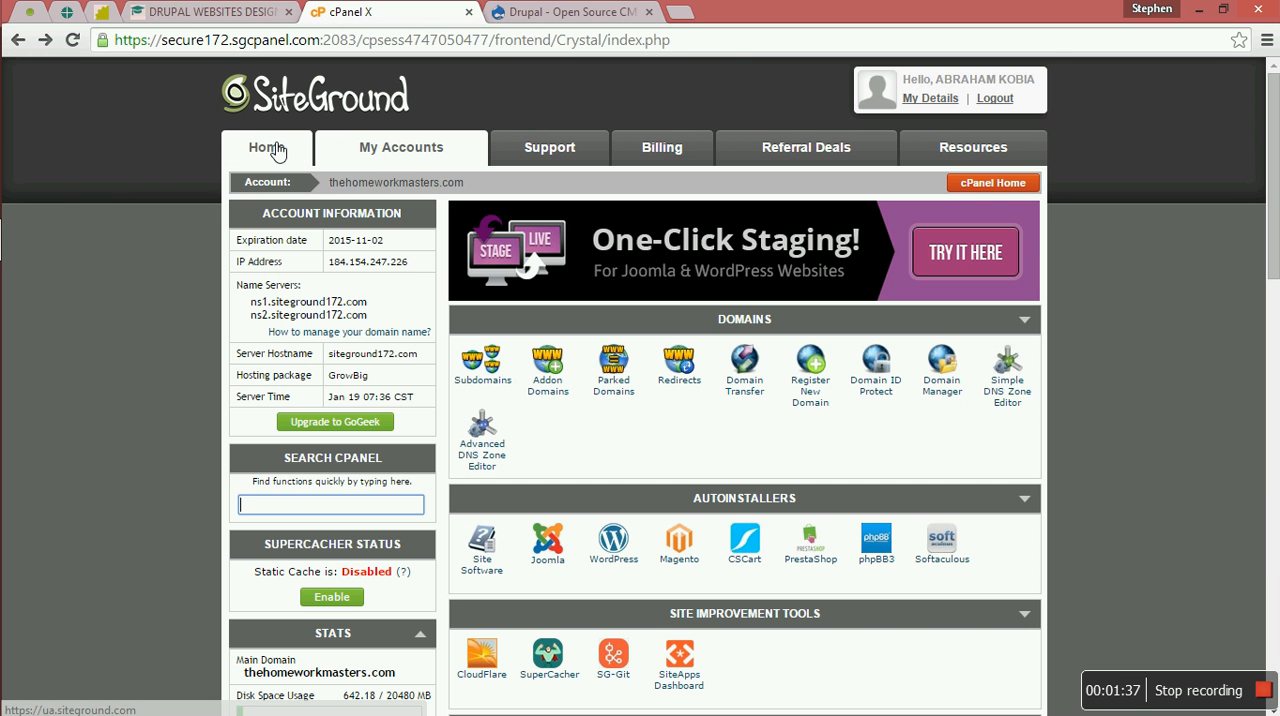
left_click(487, 372)
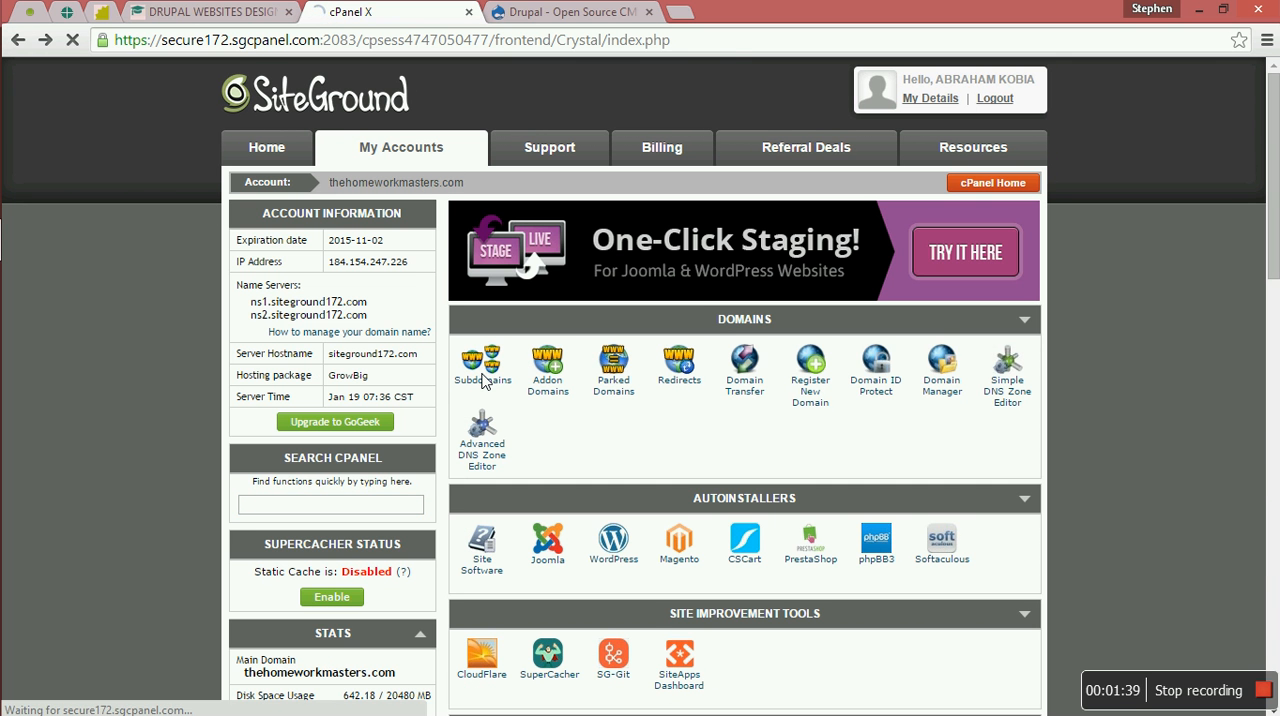
left_click_drag(1273, 194, 1276, 405)
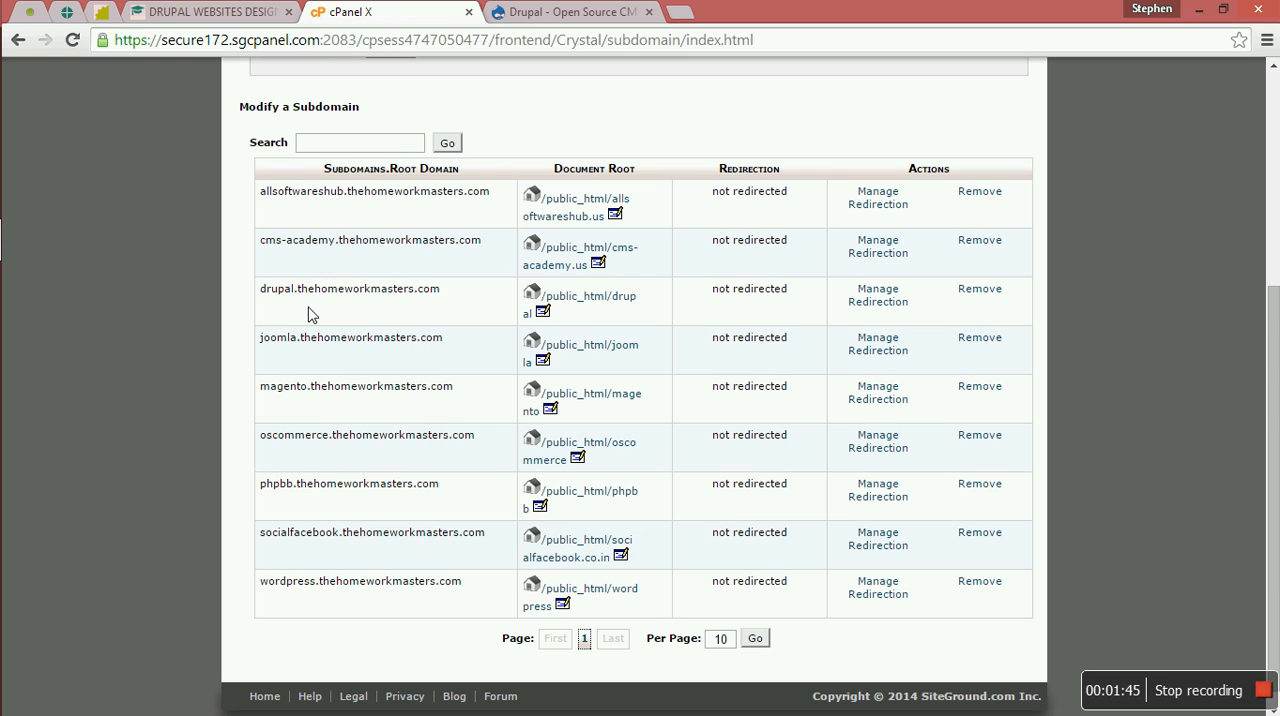
left_click_drag(258, 292, 495, 310)
left_click(466, 101)
left_click_drag(1276, 308, 1276, 94)
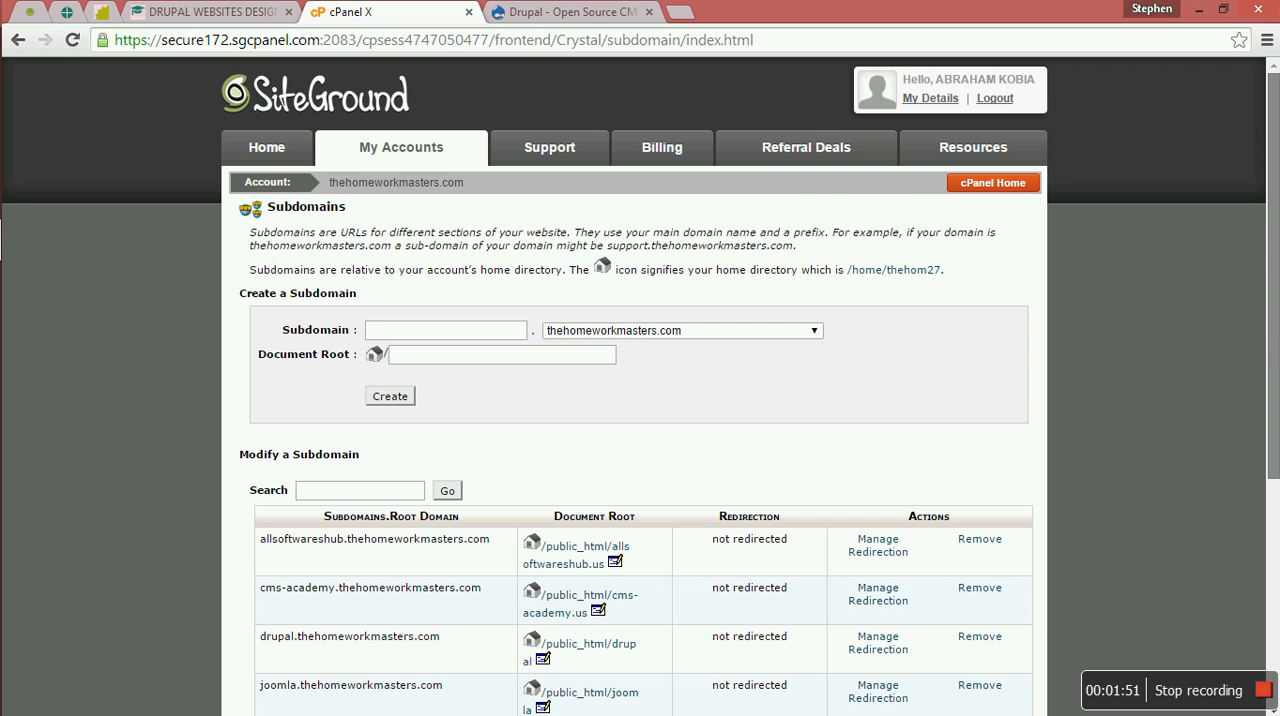
left_click(18, 40)
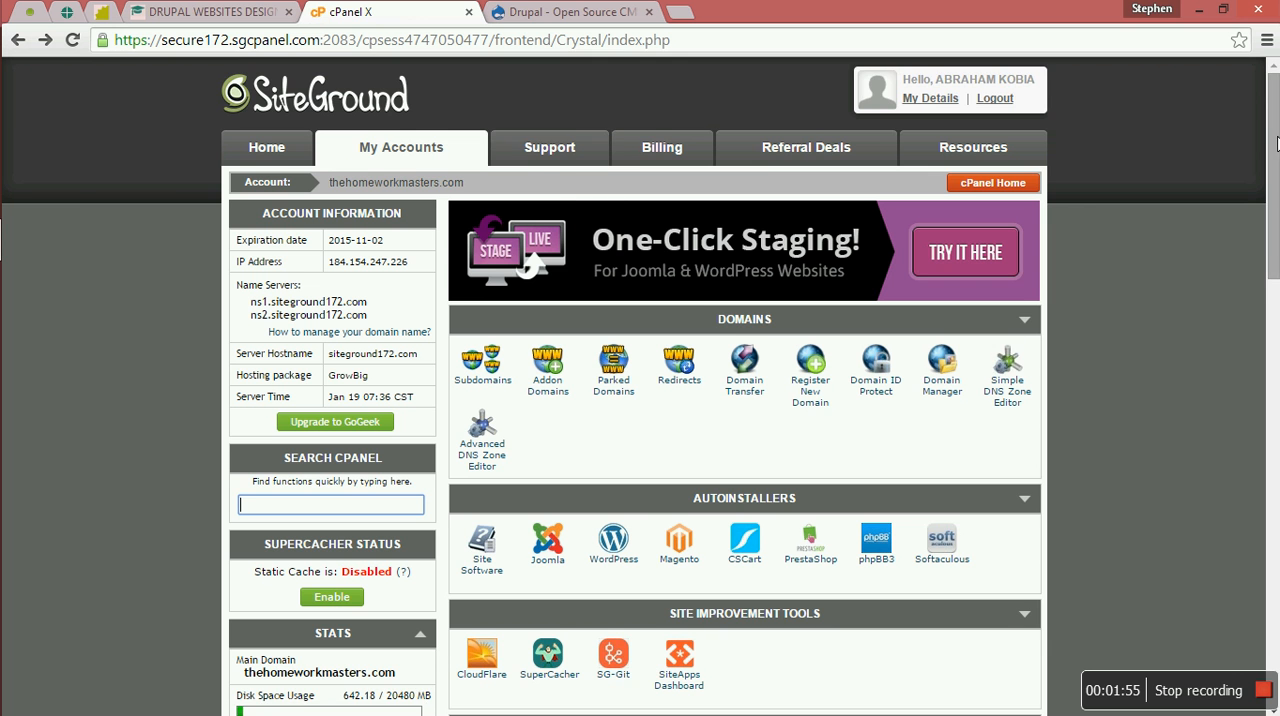
Open Softaculous and start a Drupal installation from its top scripts.
left_click_drag(1275, 135, 1275, 160)
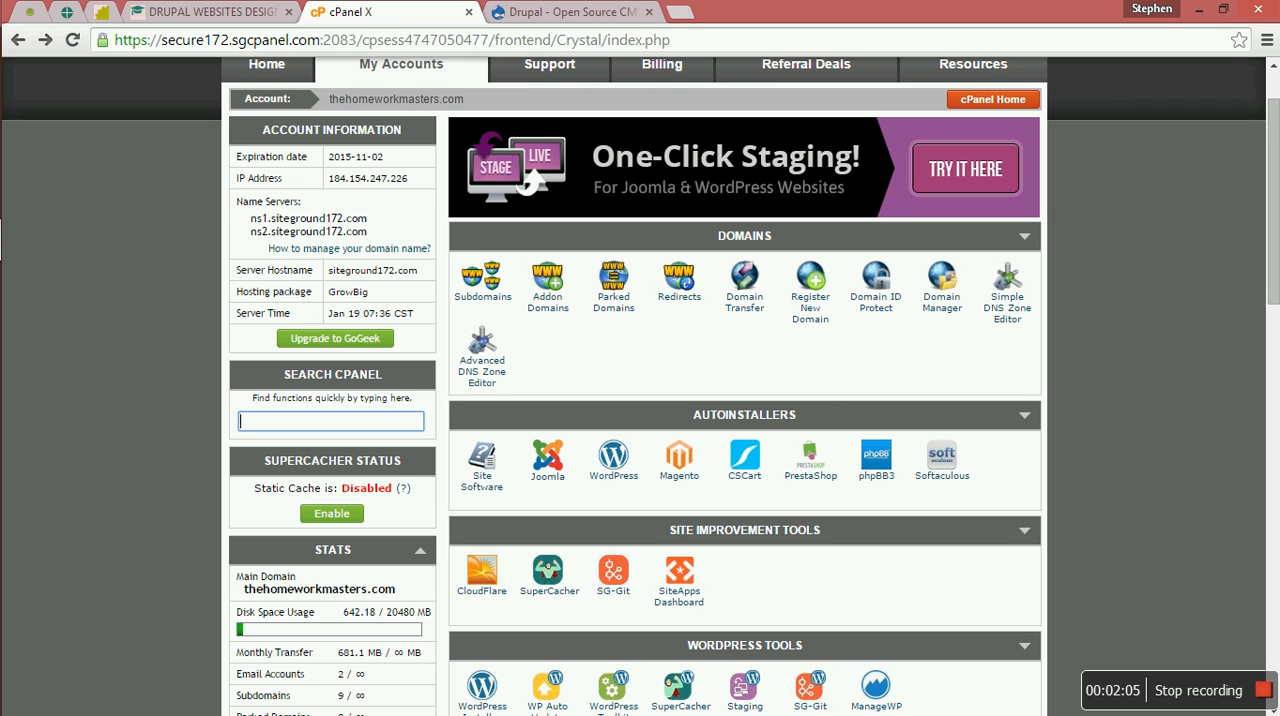
left_click(940, 467)
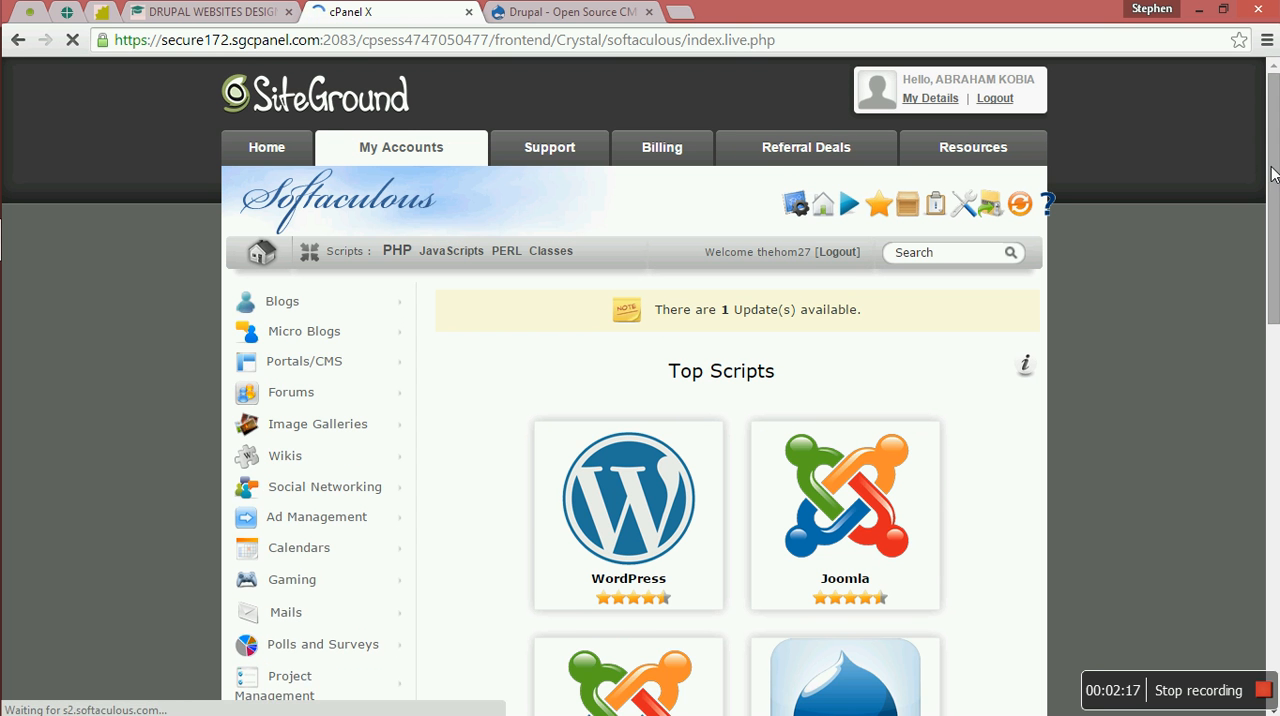
scroll(1273, 200, "down", 3)
scroll(640, 386, "down", 2)
scroll(640, 386, "up", 5)
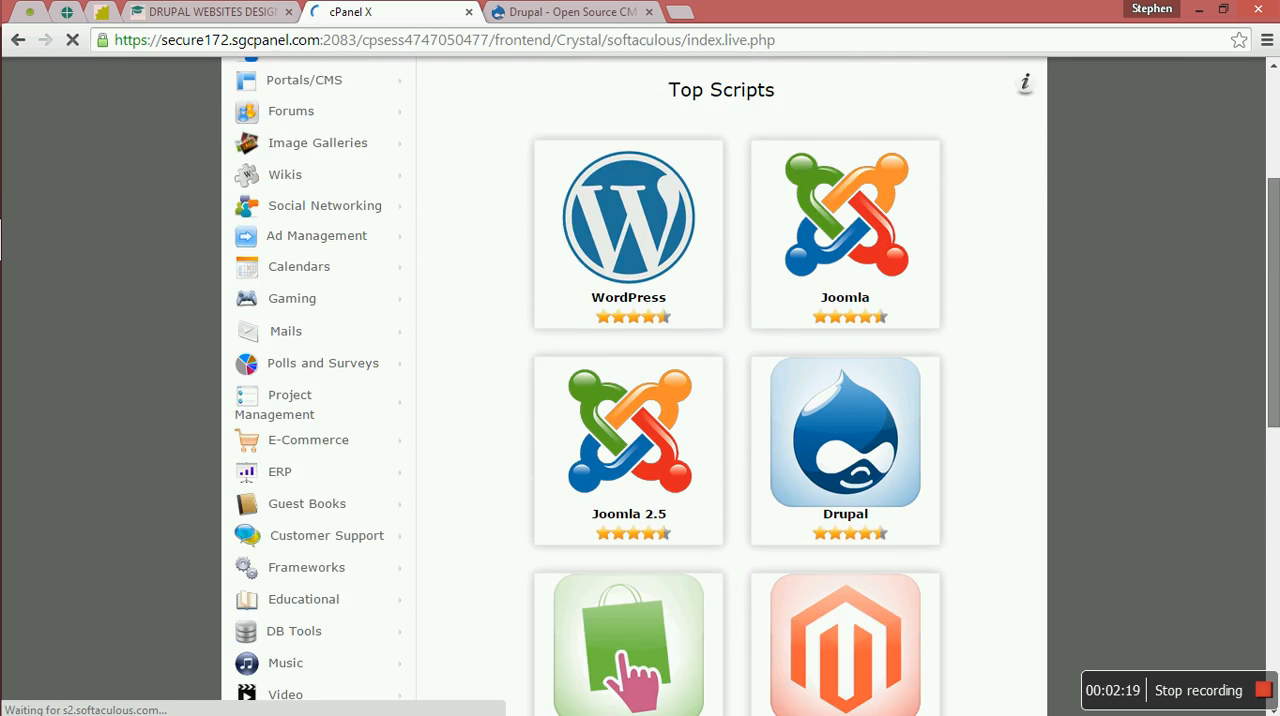
scroll(1262, 452, "down", 7)
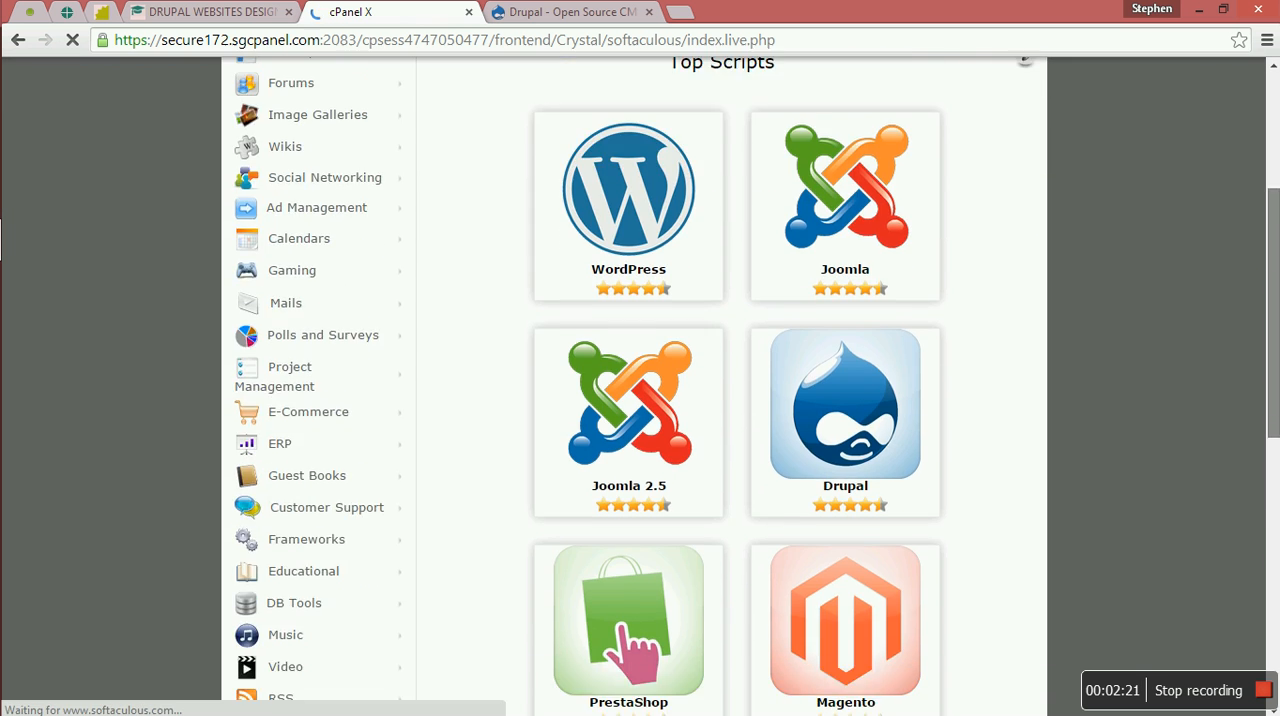
scroll(1262, 452, "up", 5)
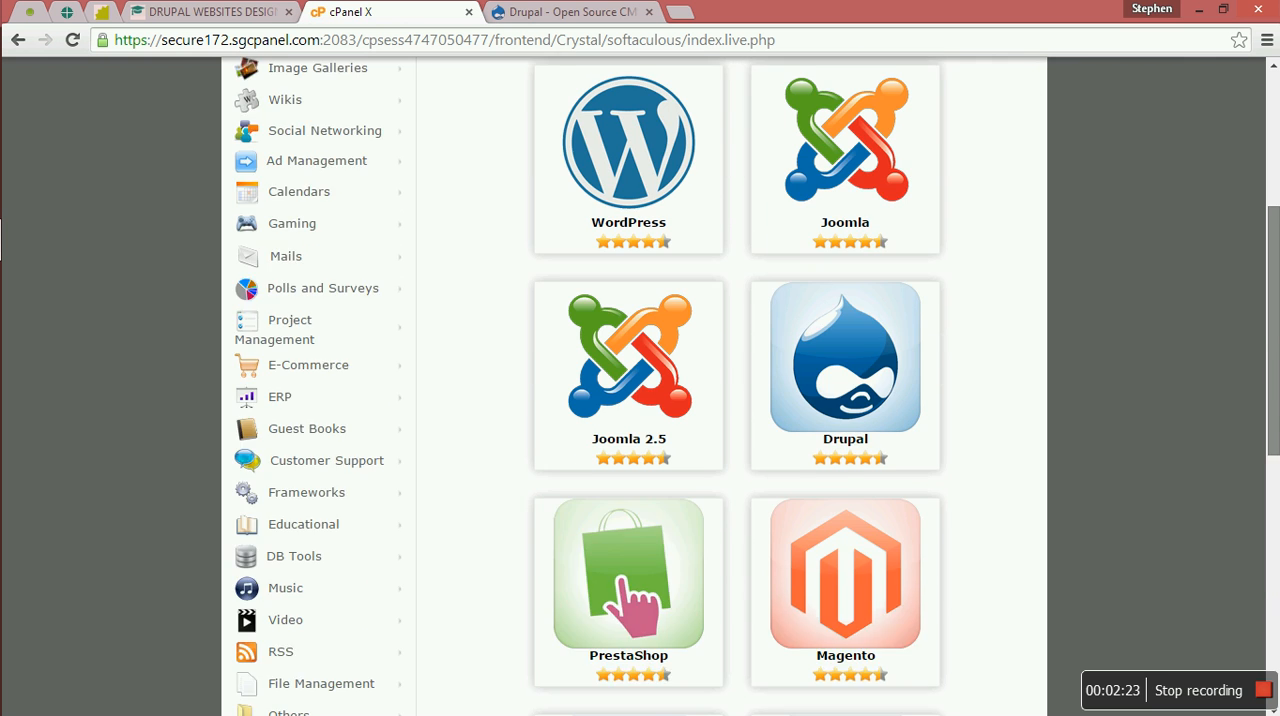
scroll(1258, 294, "down", 1)
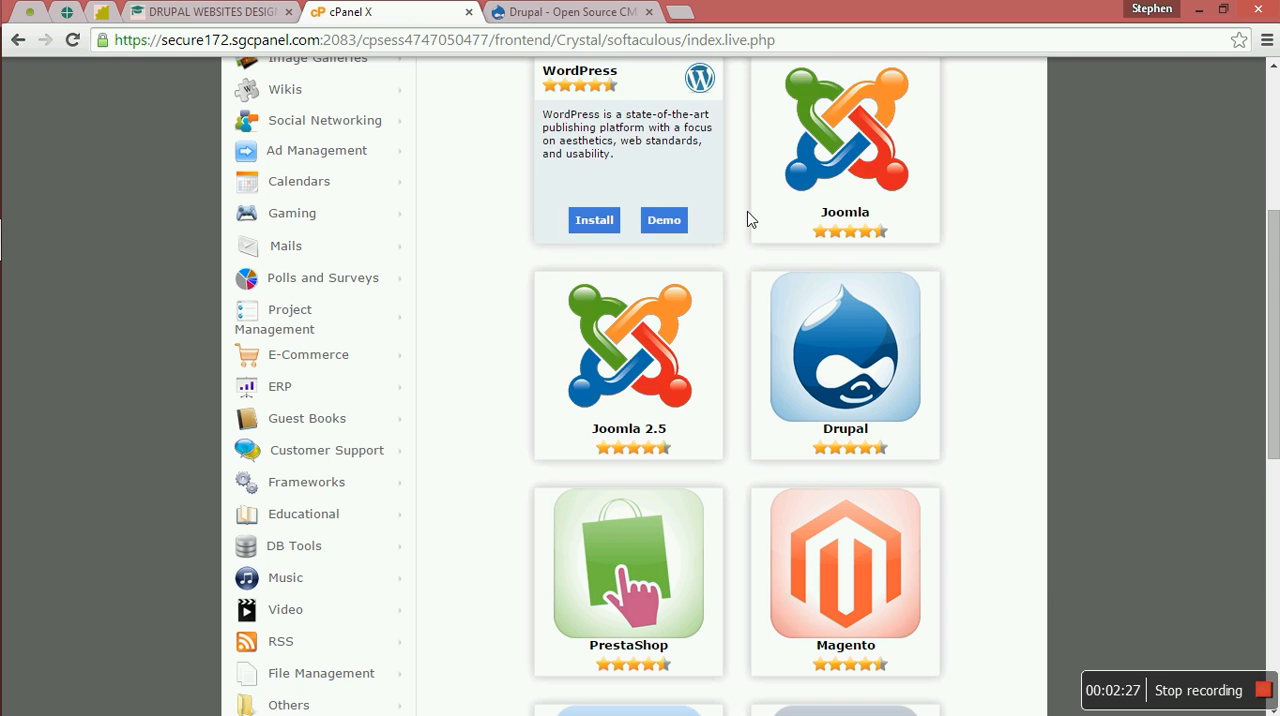
mouse_move(657, 409)
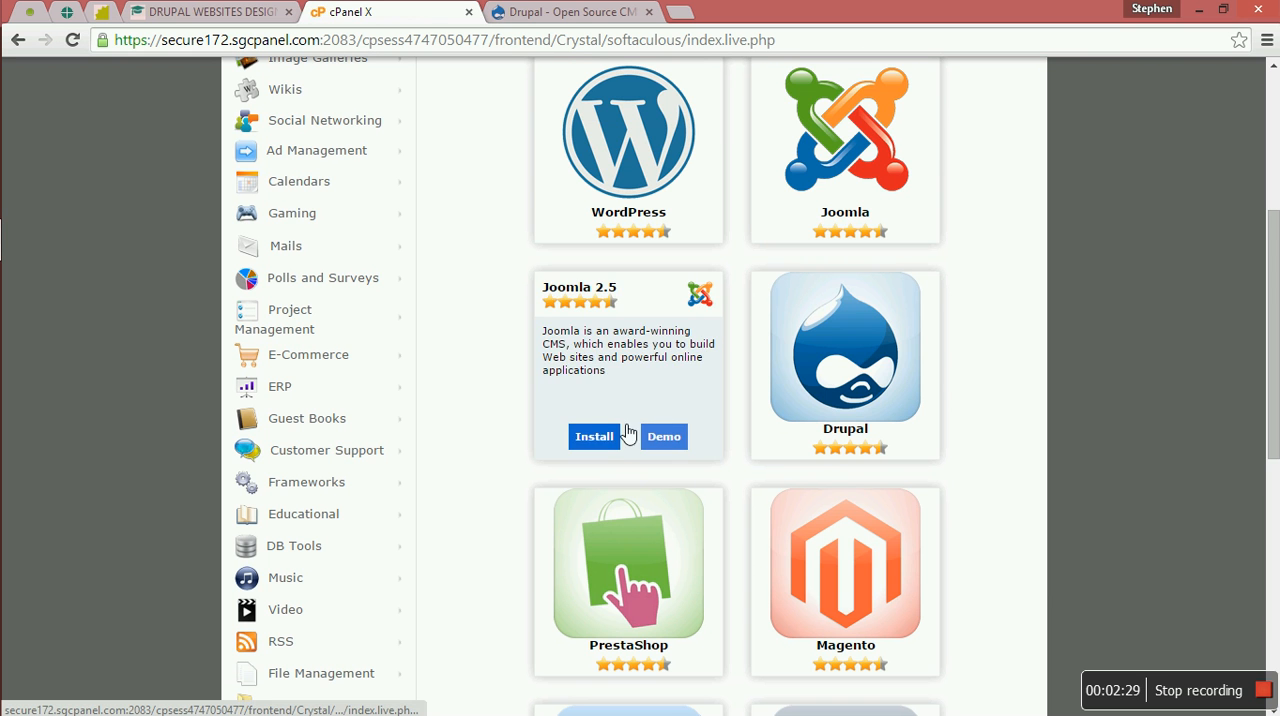
mouse_move(828, 410)
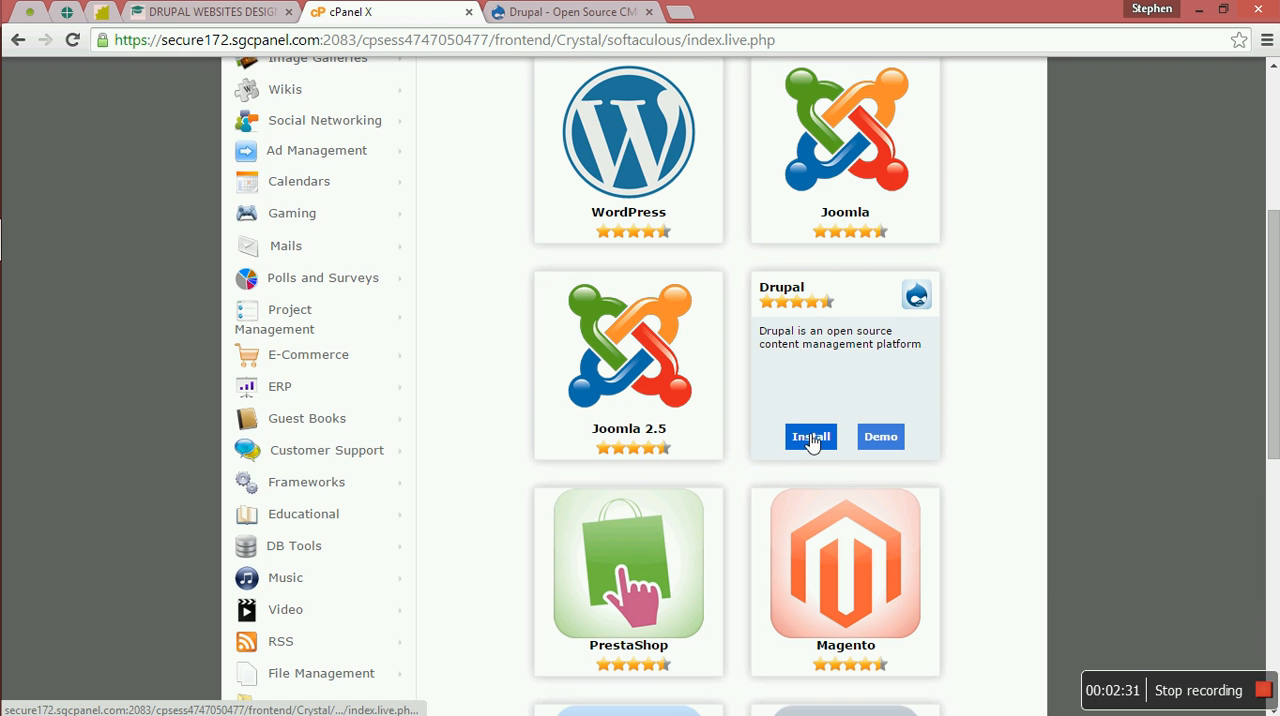
left_click(810, 438)
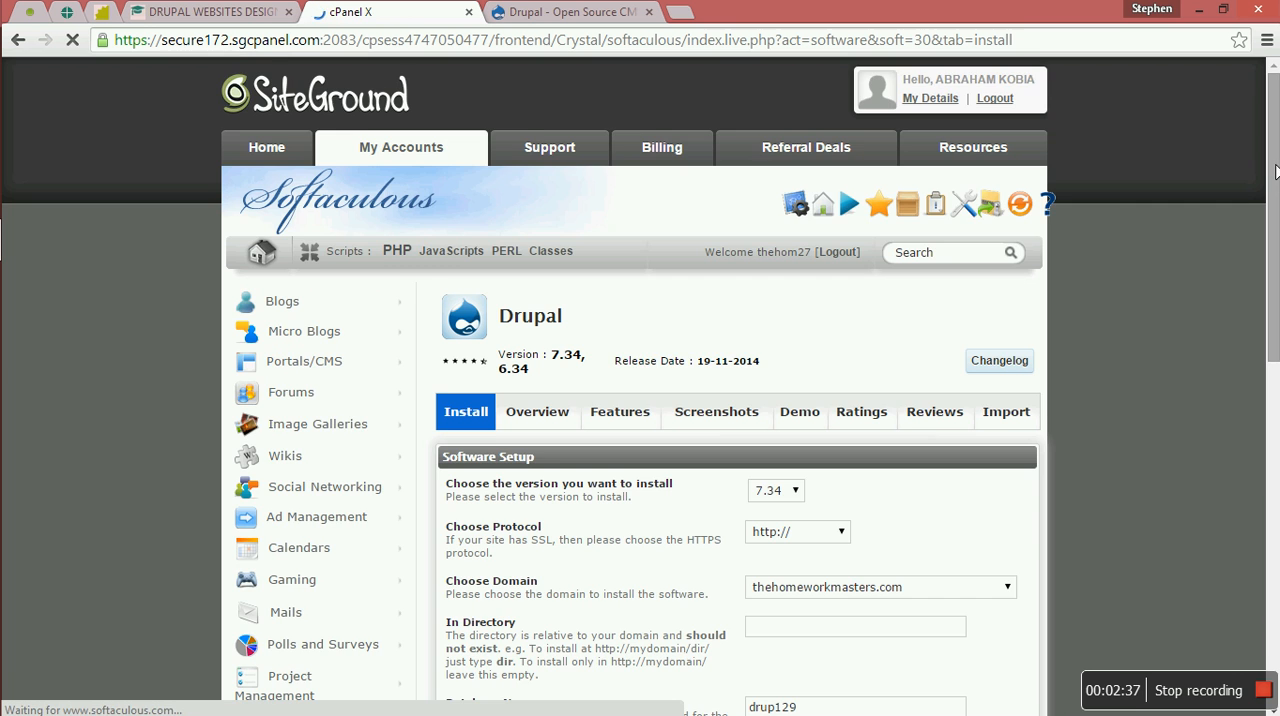
Try 6.34 as the Drupal version to install, and set it back to 7.34.
left_click_drag(1275, 172, 1271, 270)
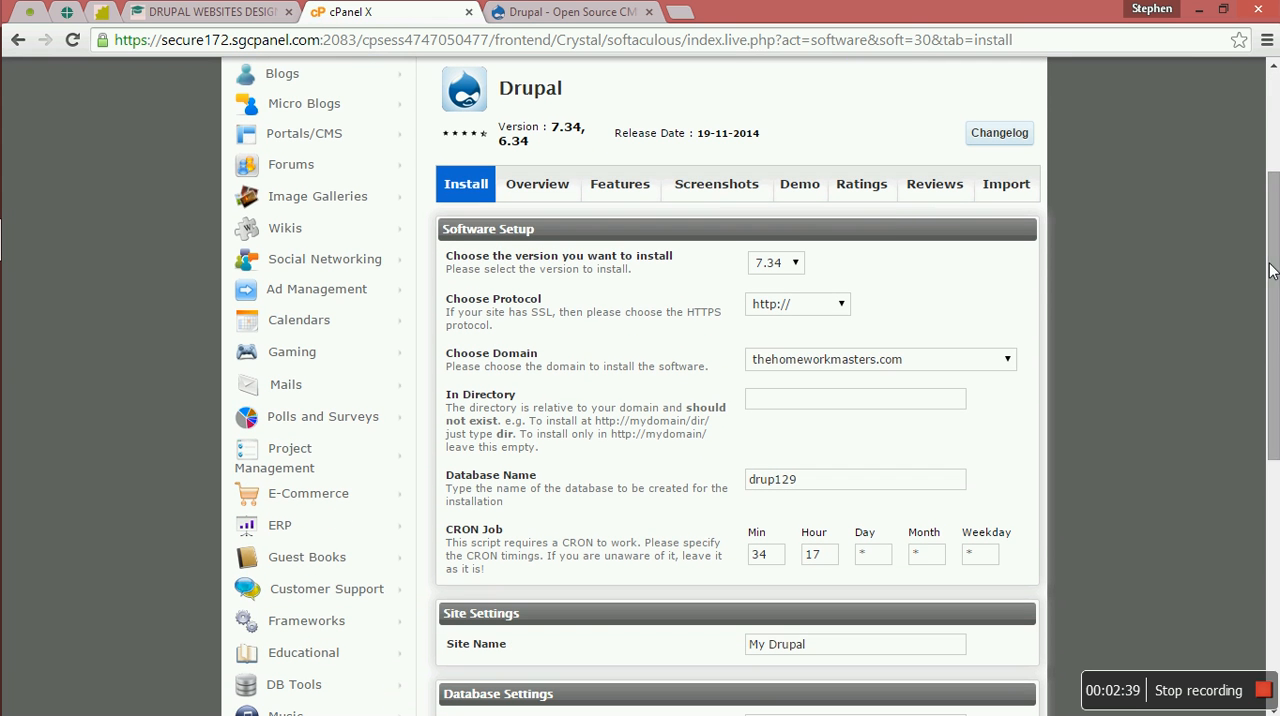
left_click(796, 265)
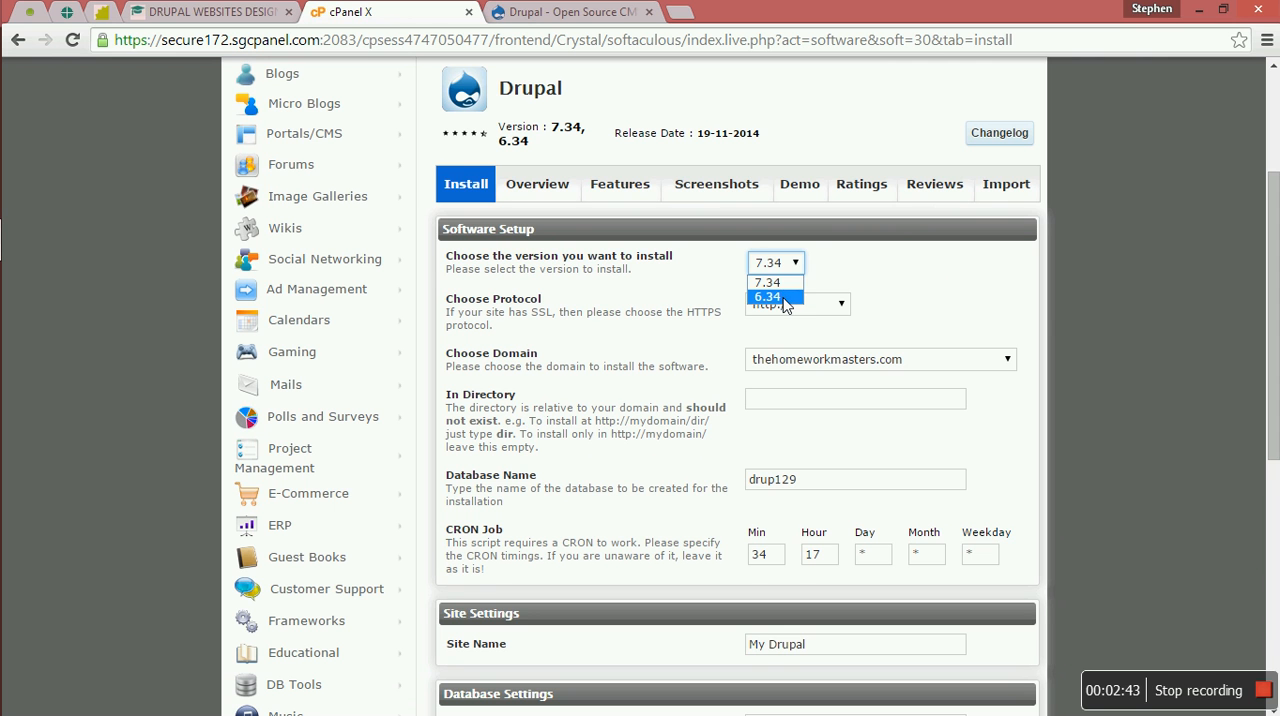
left_click(784, 298)
left_click(794, 265)
left_click(800, 264)
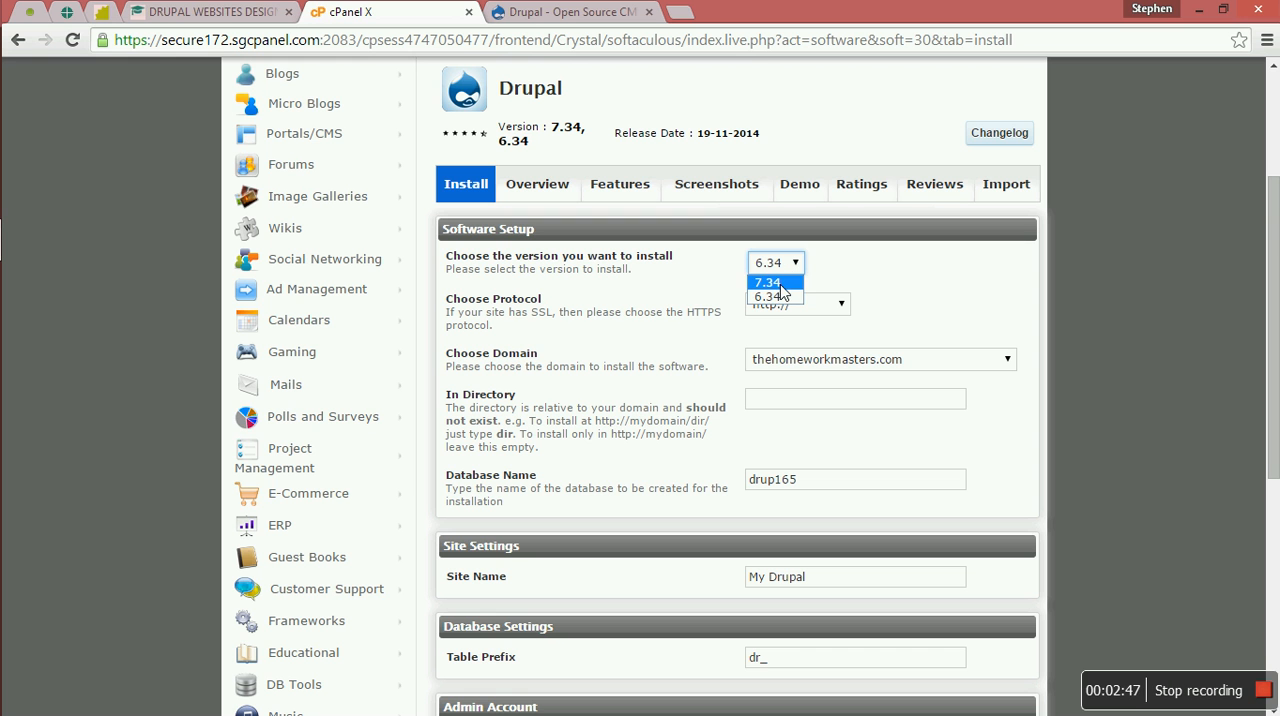
left_click(770, 283)
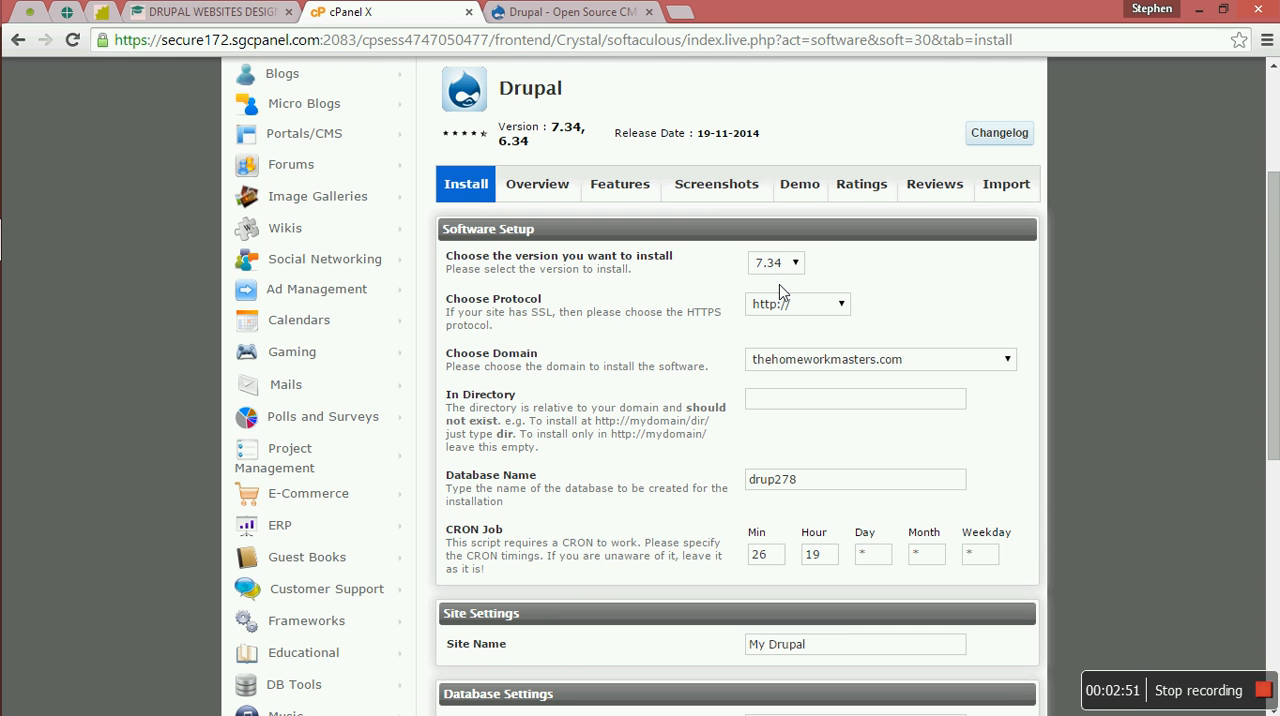
left_click(808, 304)
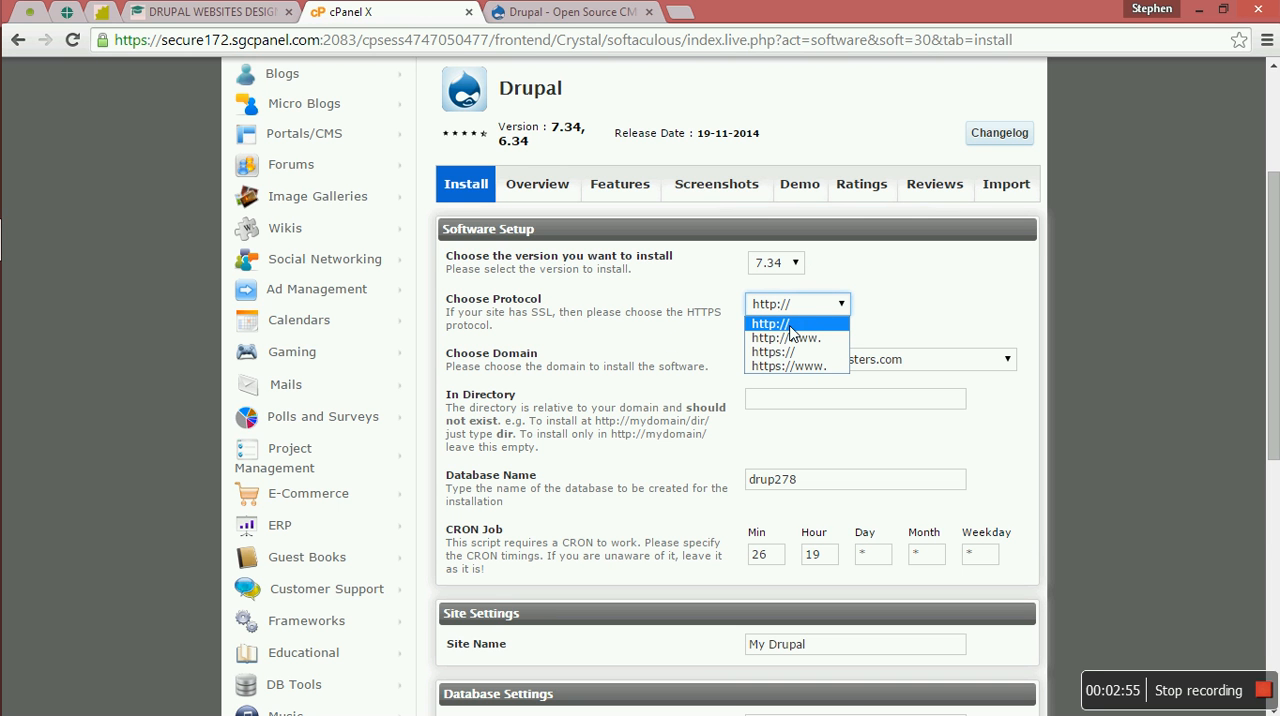
double_click(538, 313)
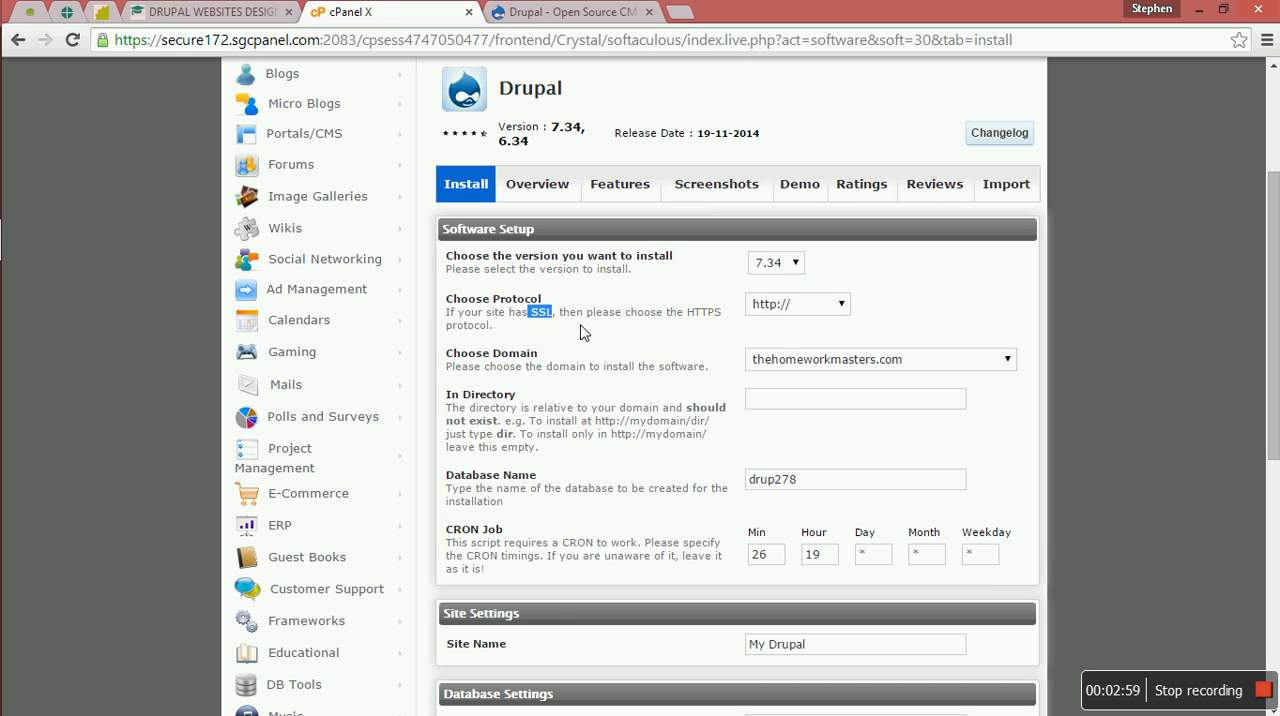
left_click(810, 306)
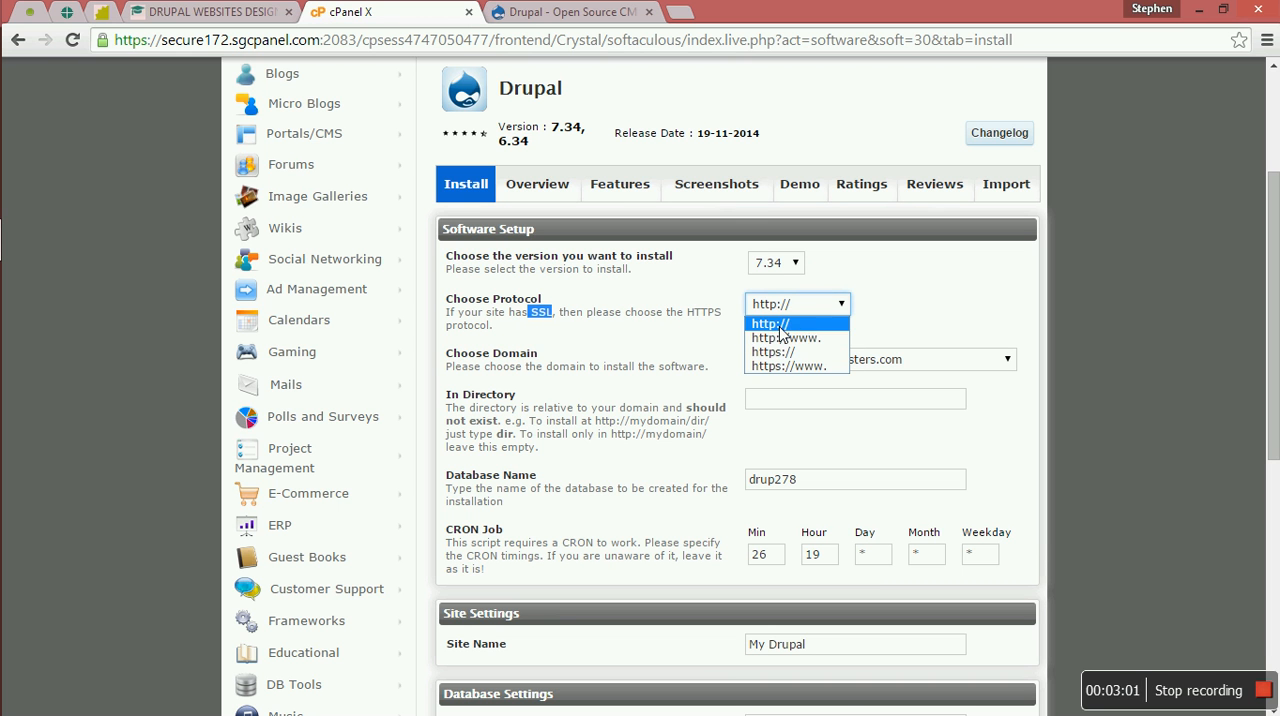
left_click(782, 325)
left_click(649, 326)
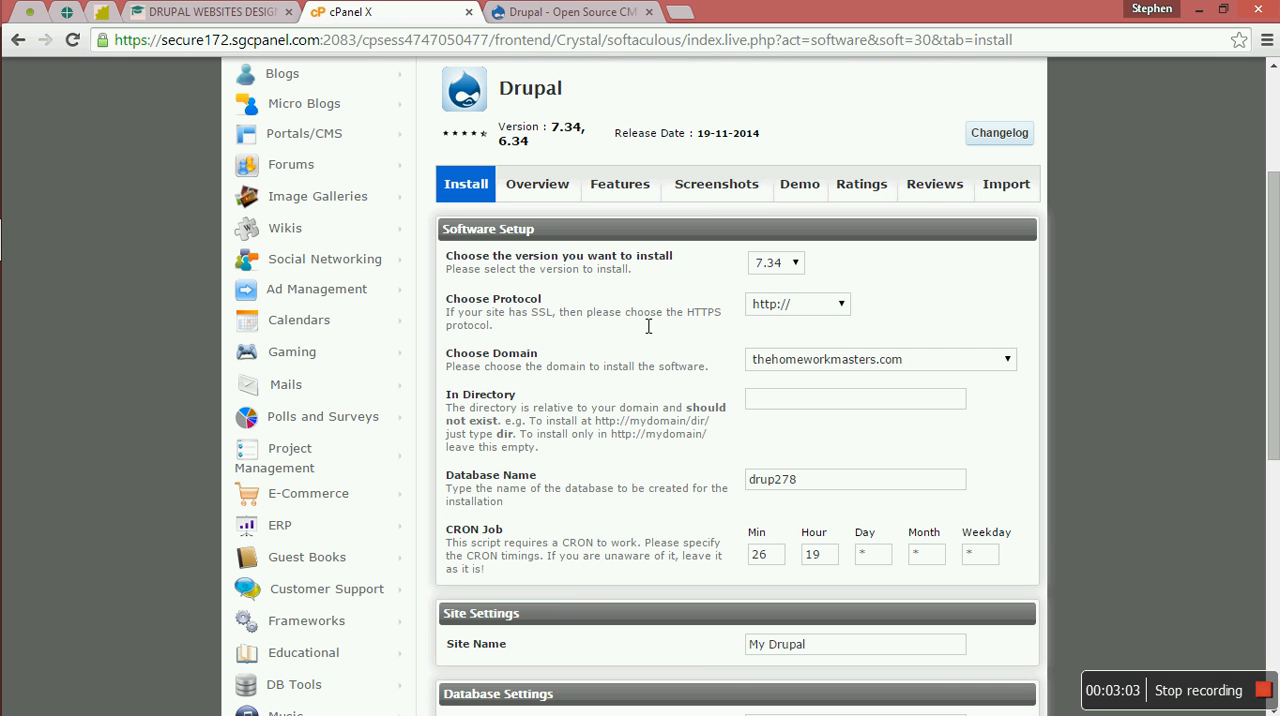
Choose drupal.thehomeworkmasters.com as the installation domain and leave the directory empty.
left_click(1008, 361)
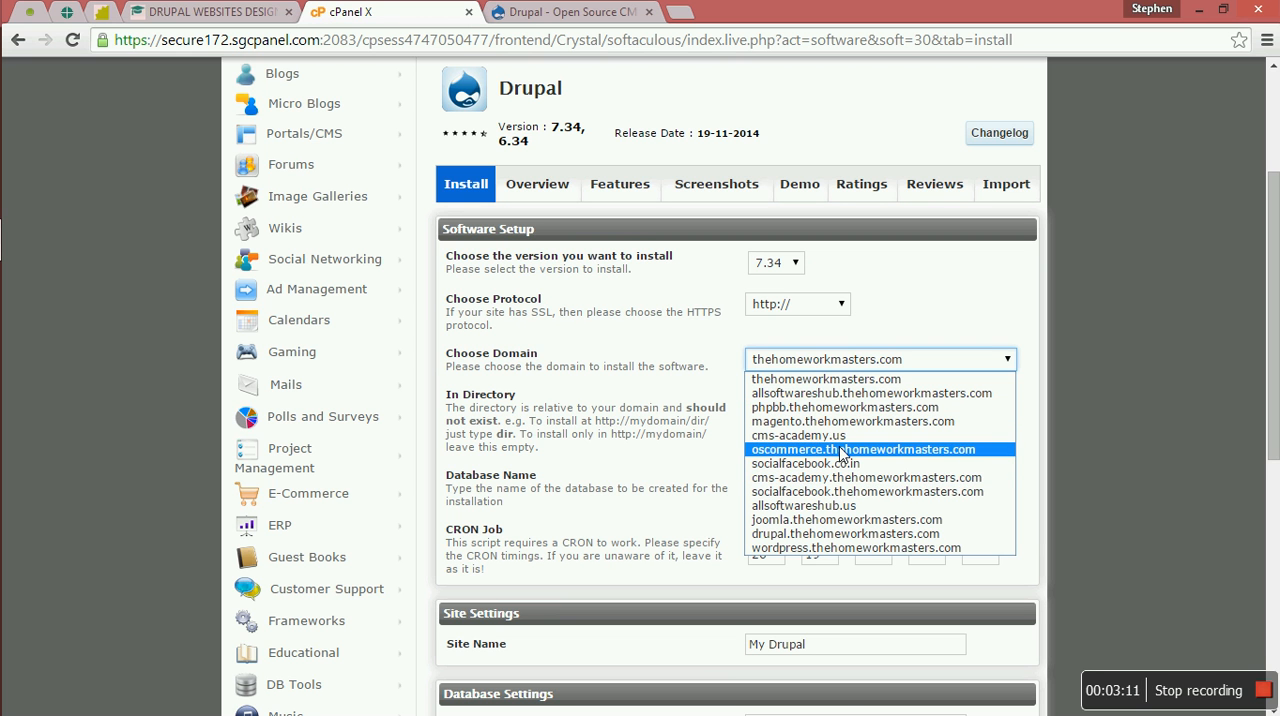
left_click(832, 539)
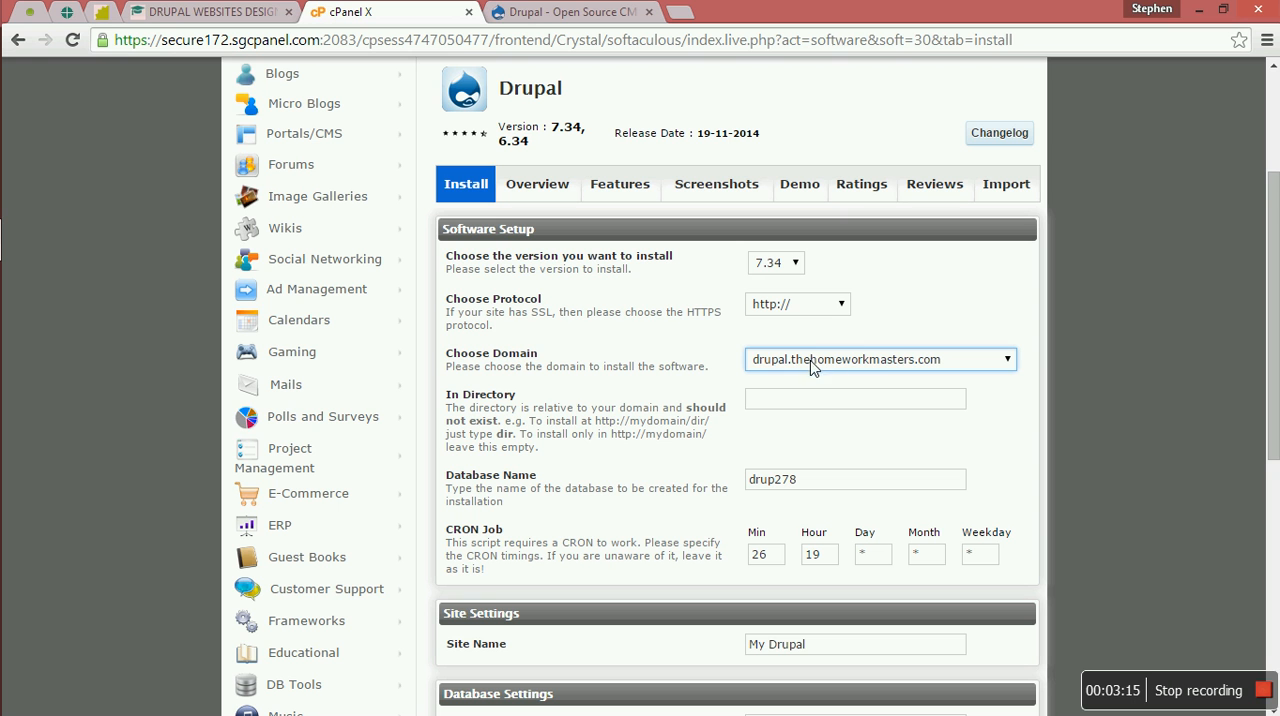
left_click(807, 408)
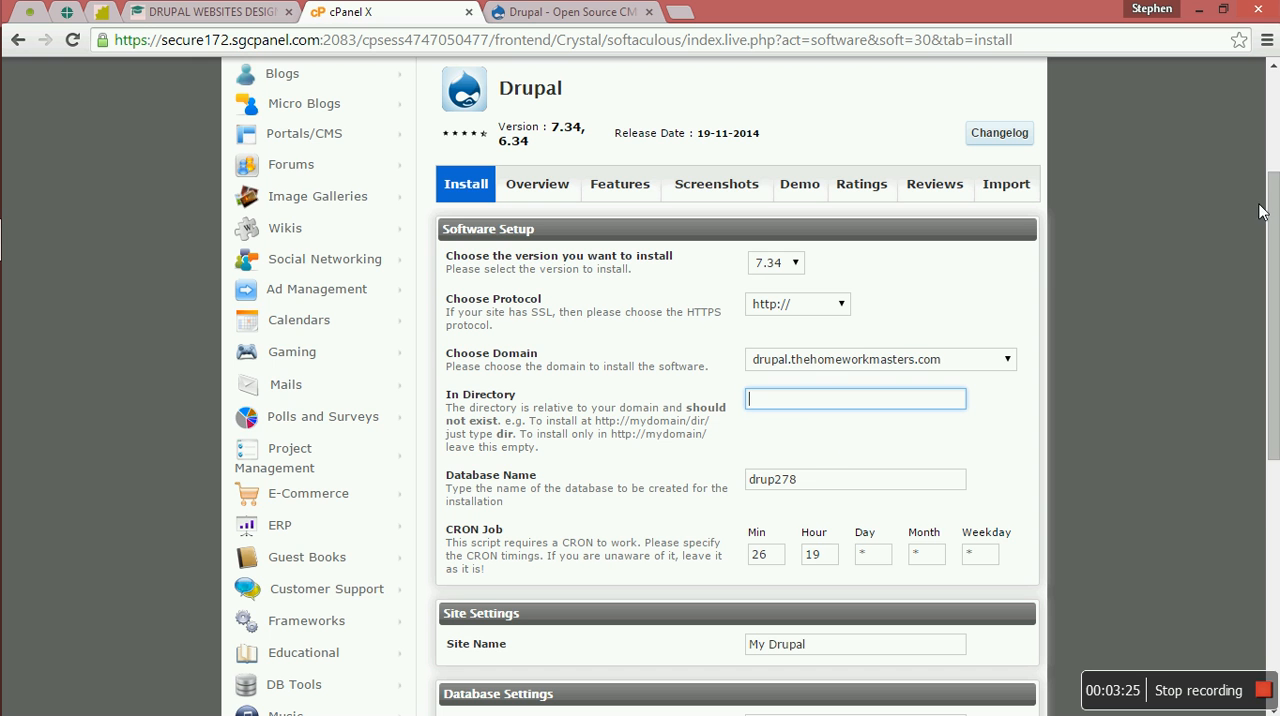
Set the site name to "drupal" in the Site Settings.
left_click_drag(1275, 210, 1275, 310)
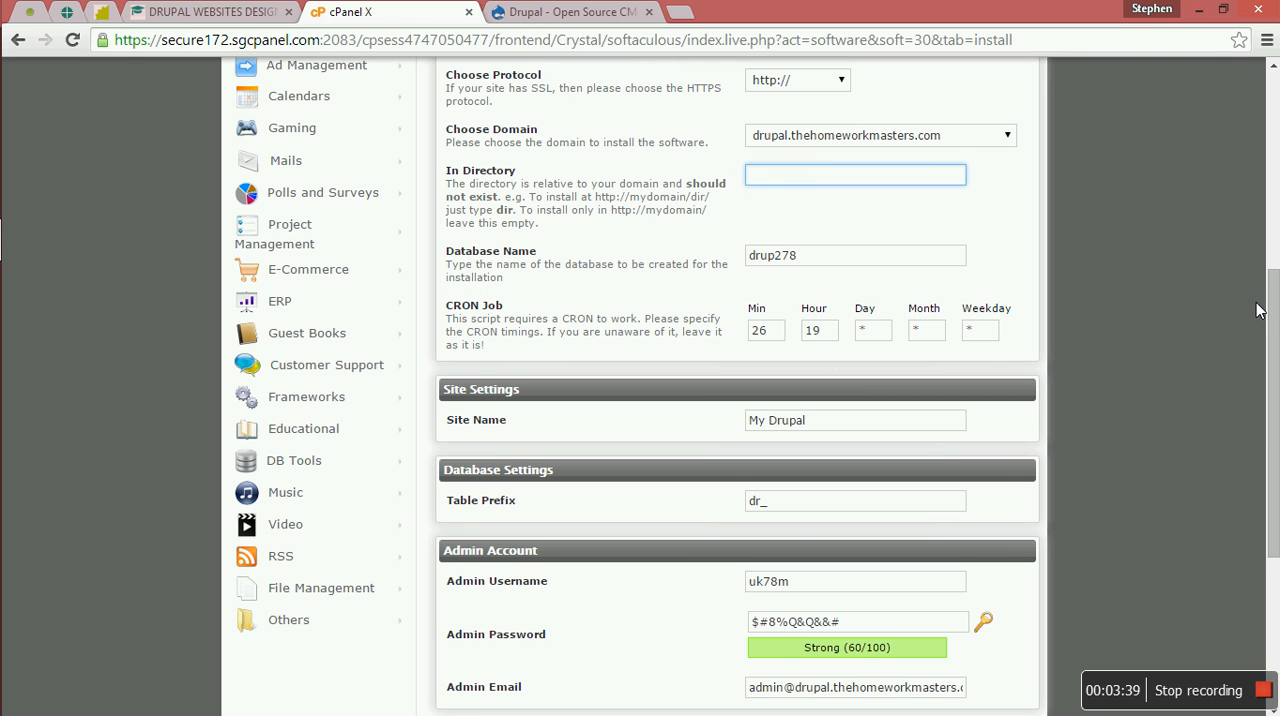
scroll(1273, 307, "down", 1)
left_click(823, 305)
left_click_drag(823, 305, 738, 308)
type("drupal")
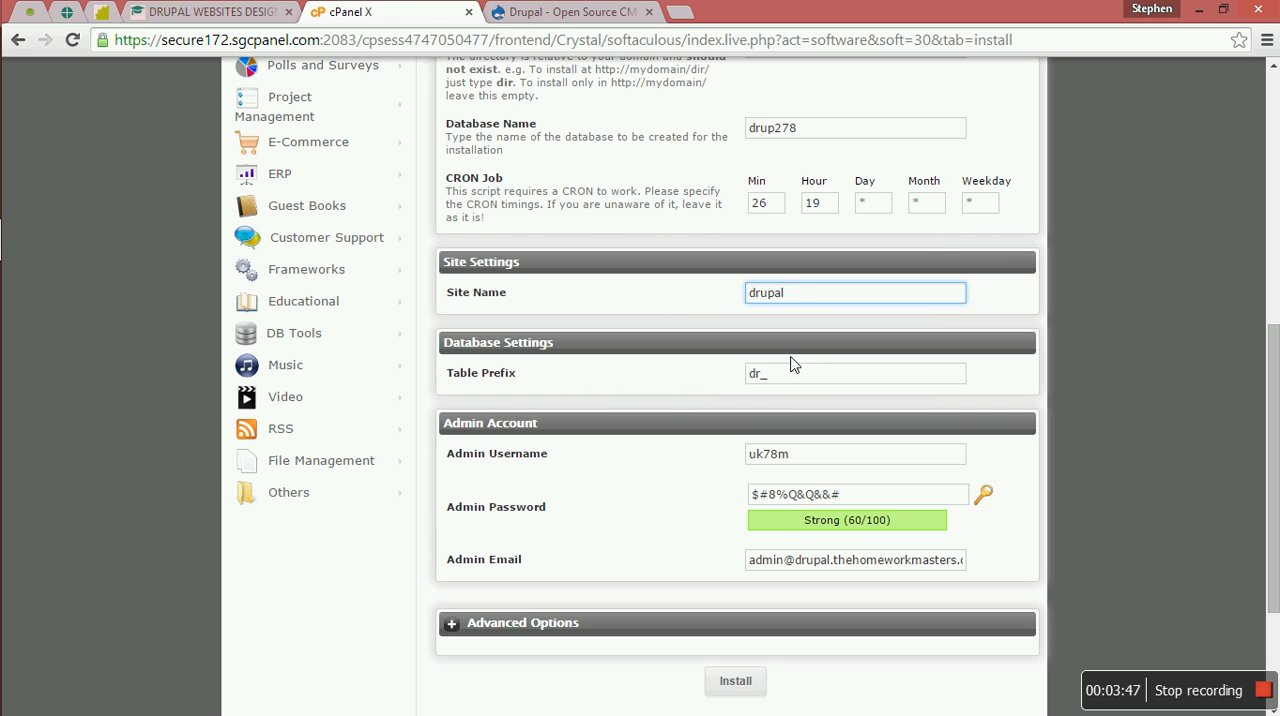
Set the admin username to "drupal" in the Admin Account section.
left_click_drag(811, 464, 727, 462)
type("ho")
key("BackSpace")
key("BackSpace")
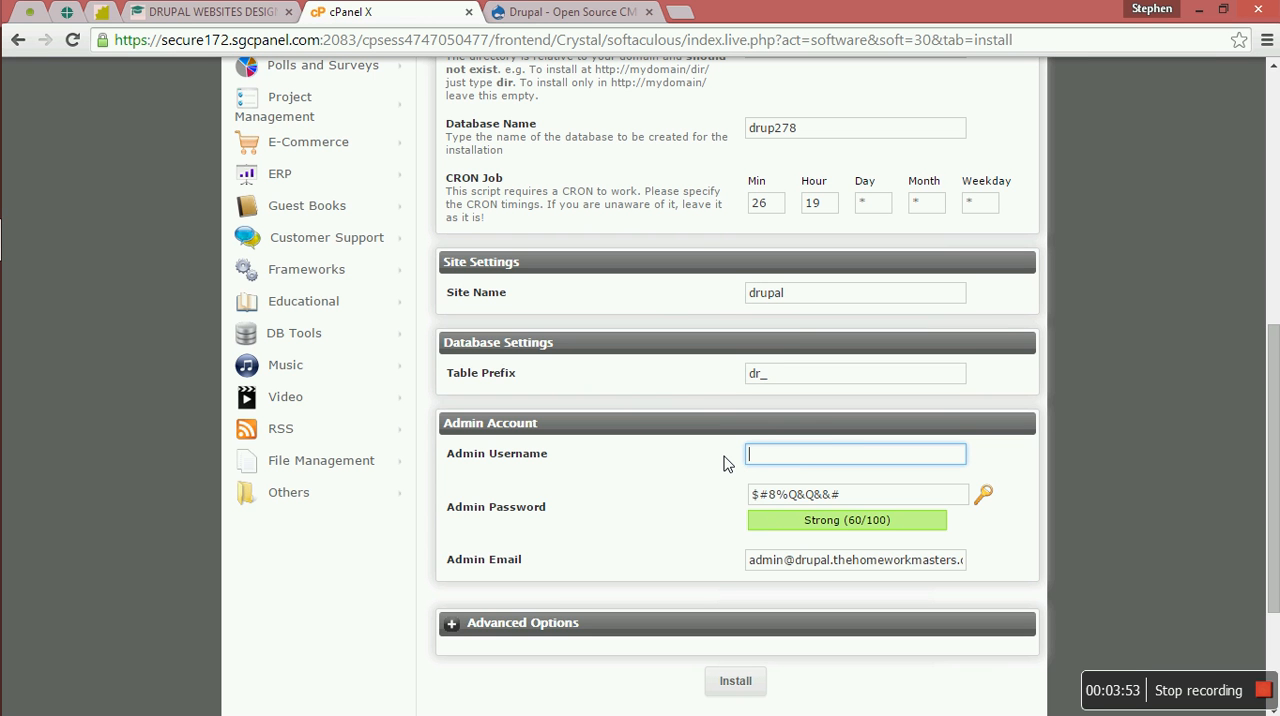
type("drupal")
Replace the generated admin password with a custom account password.
left_click_drag(863, 500, 650, 494)
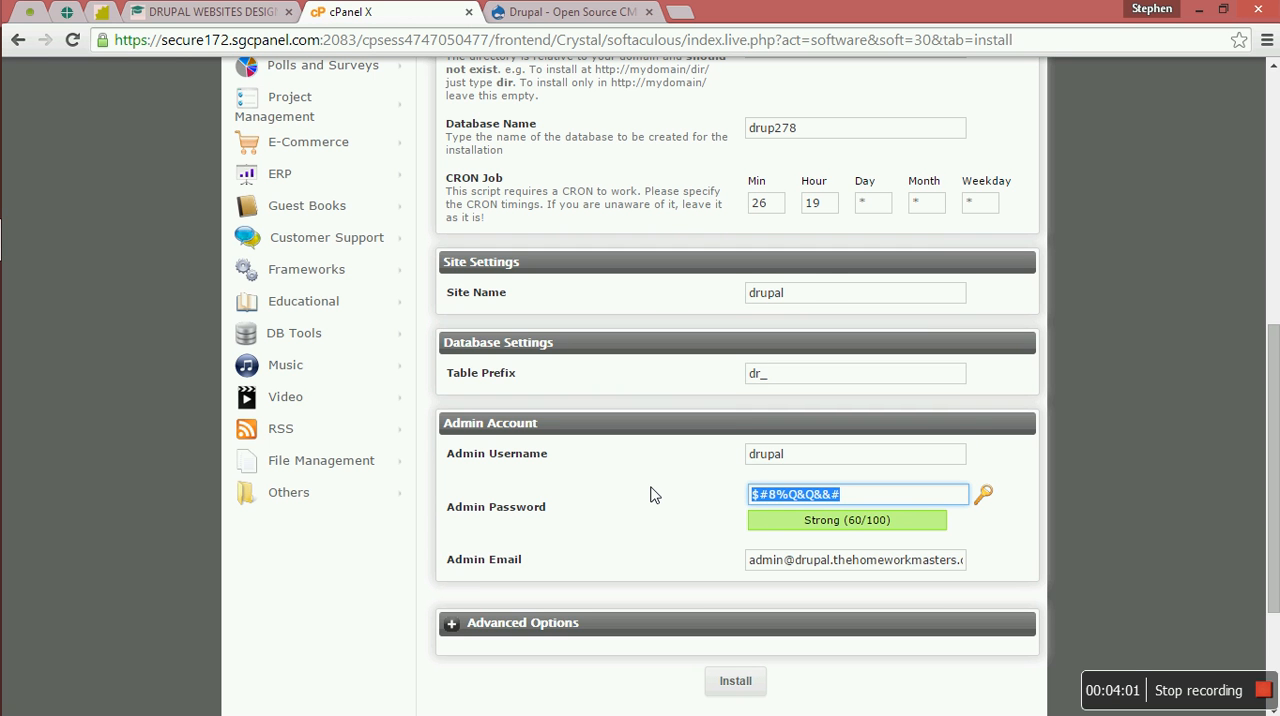
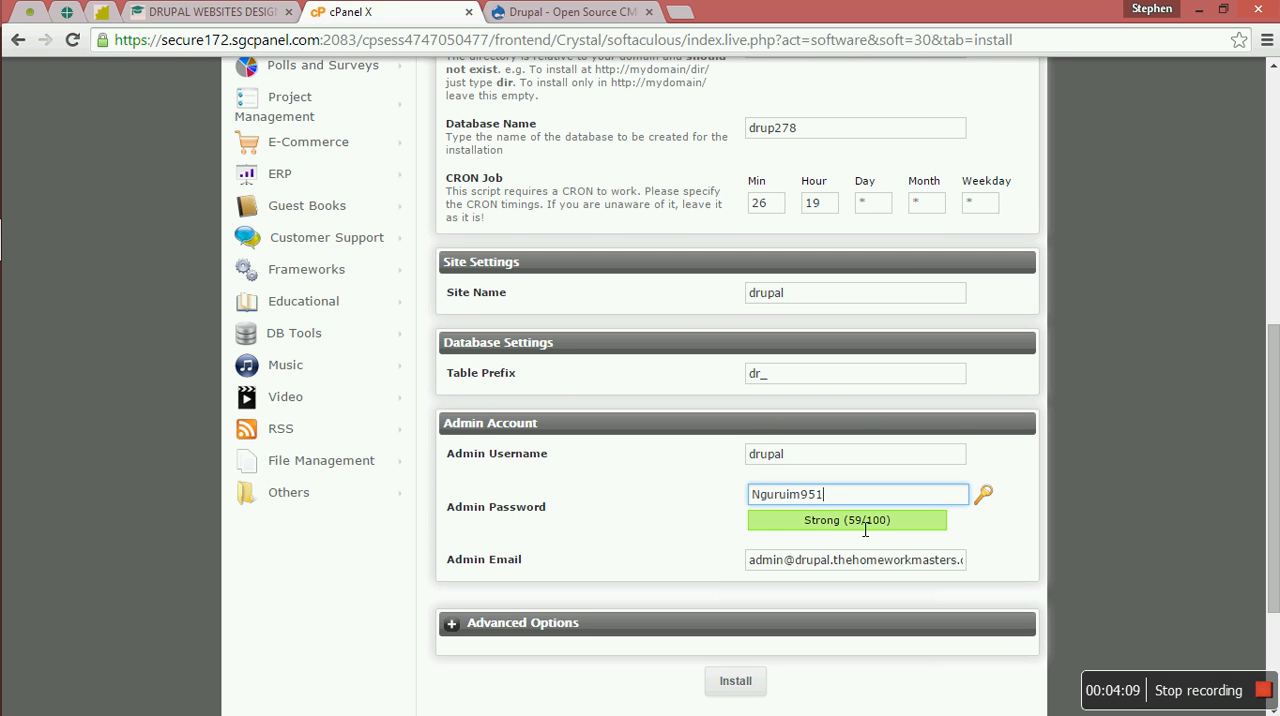
left_click_drag(807, 525, 1003, 520)
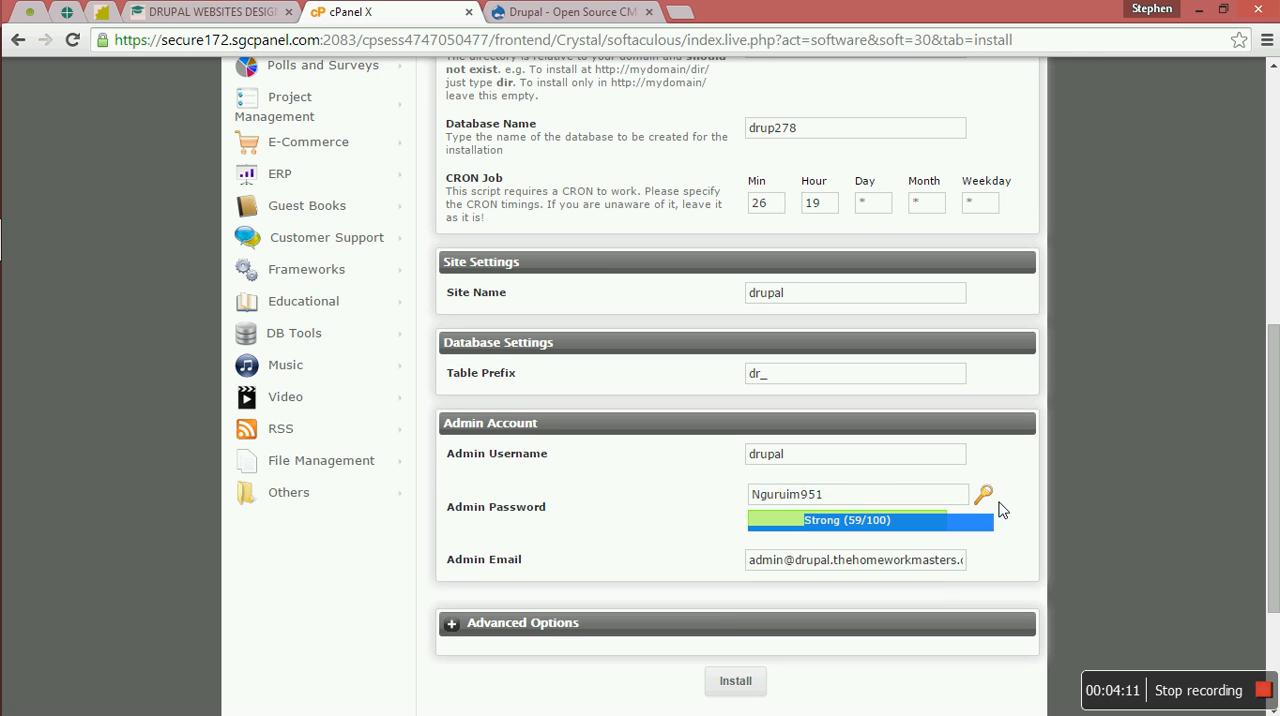
Copy the custom admin password, and try several randomly generated passwords in its place.
left_click(843, 494)
left_click_drag(840, 496, 748, 510)
key("ctrl+c")
right_click(806, 507)
left_click(848, 228)
left_click(985, 495)
left_click(987, 498)
left_click(986, 497)
left_click(986, 497)
left_click(986, 497)
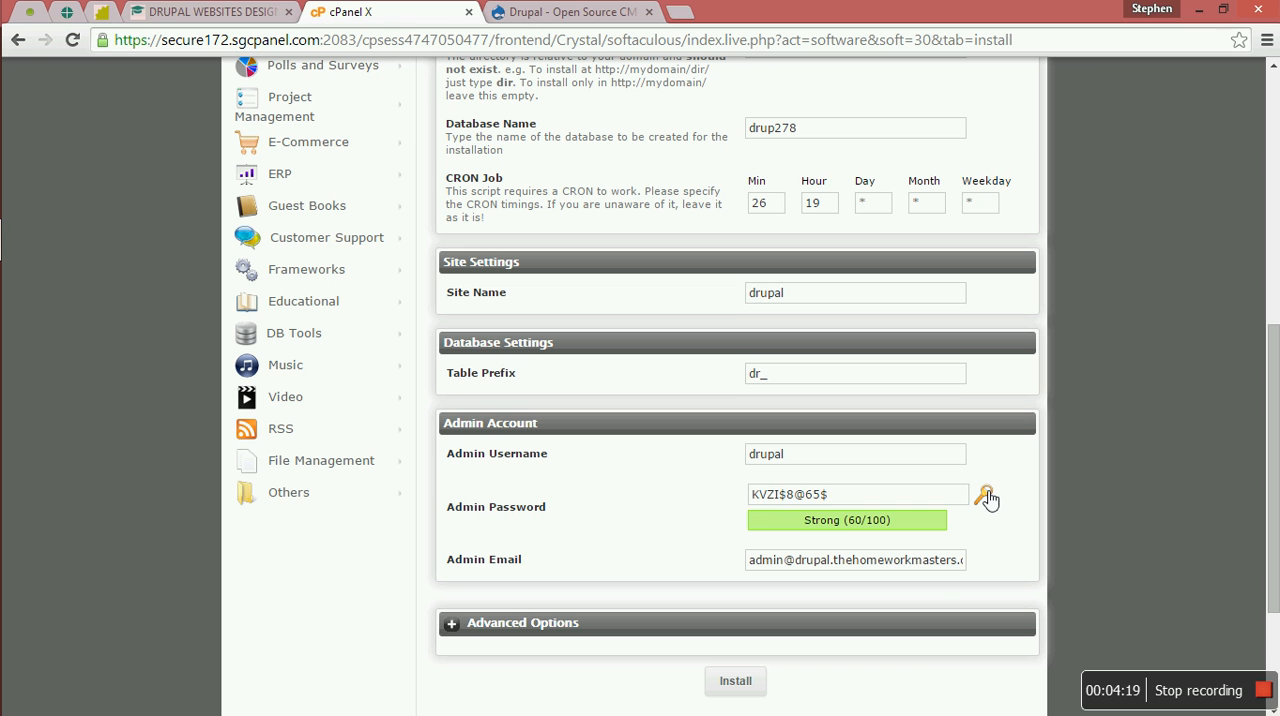
left_click(986, 497)
Replace the generated admin password with the copied custom password.
double_click(807, 498)
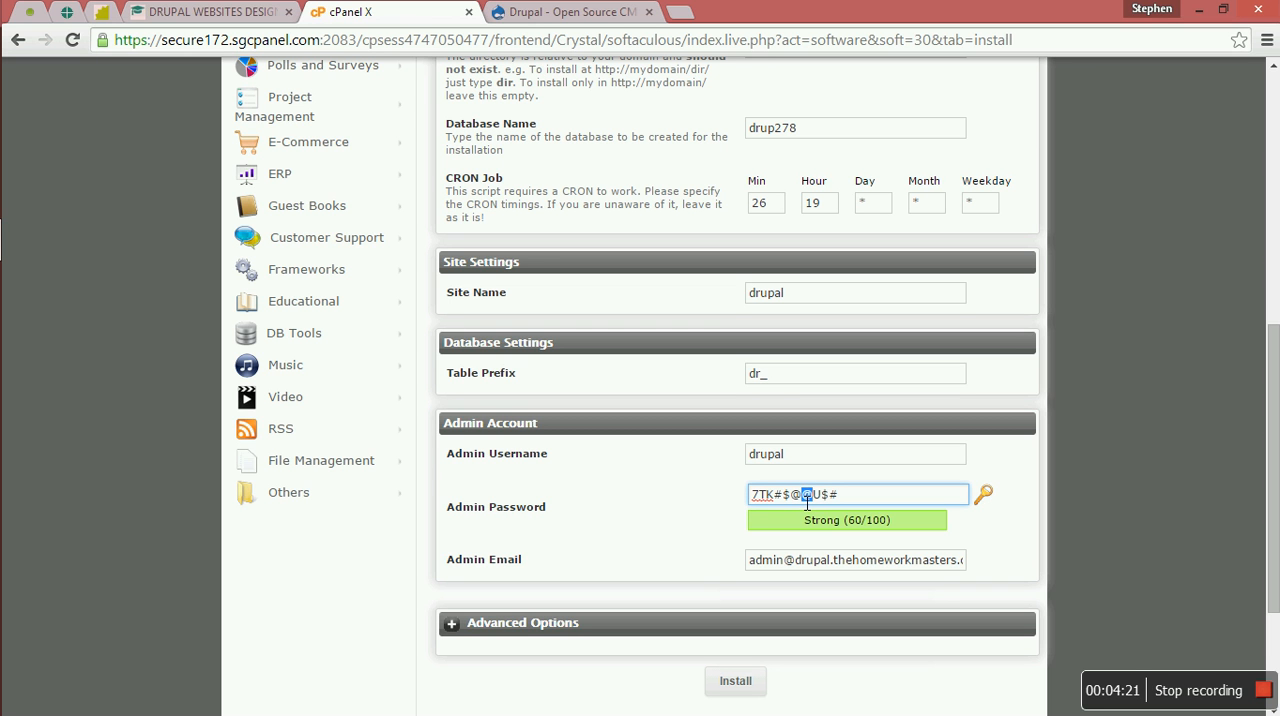
triple_click(789, 505)
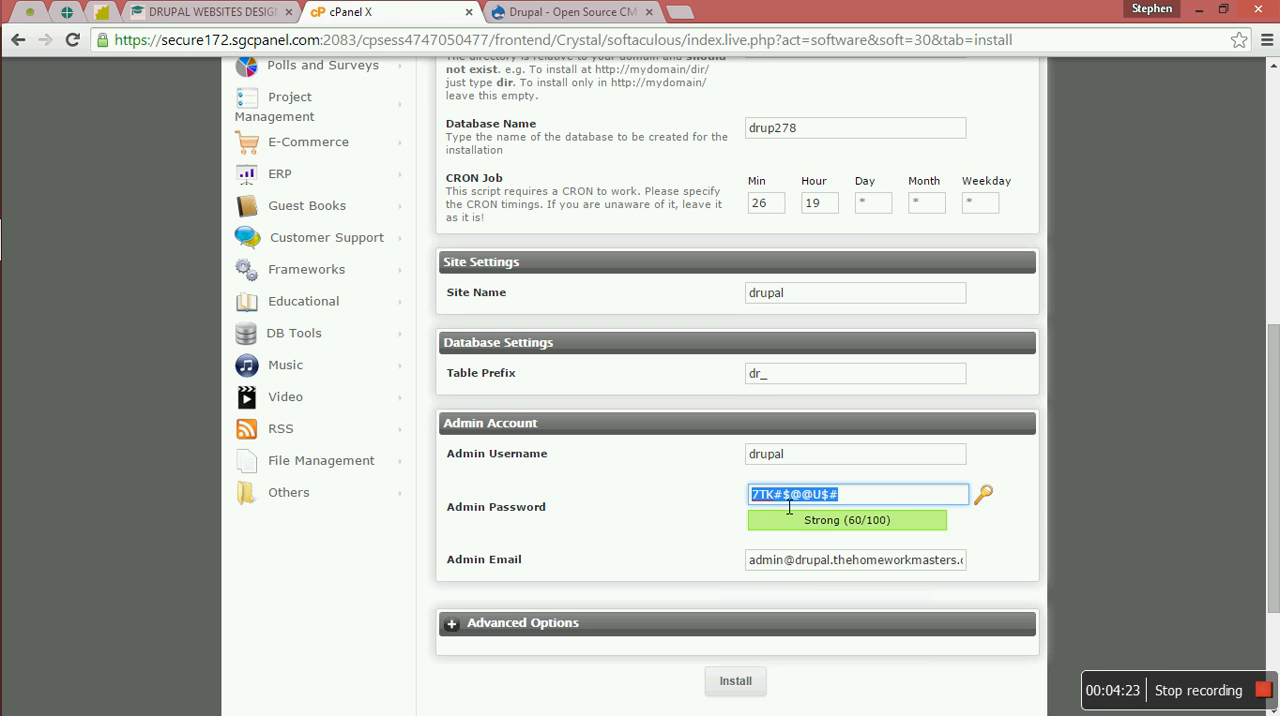
key("ctrl+v")
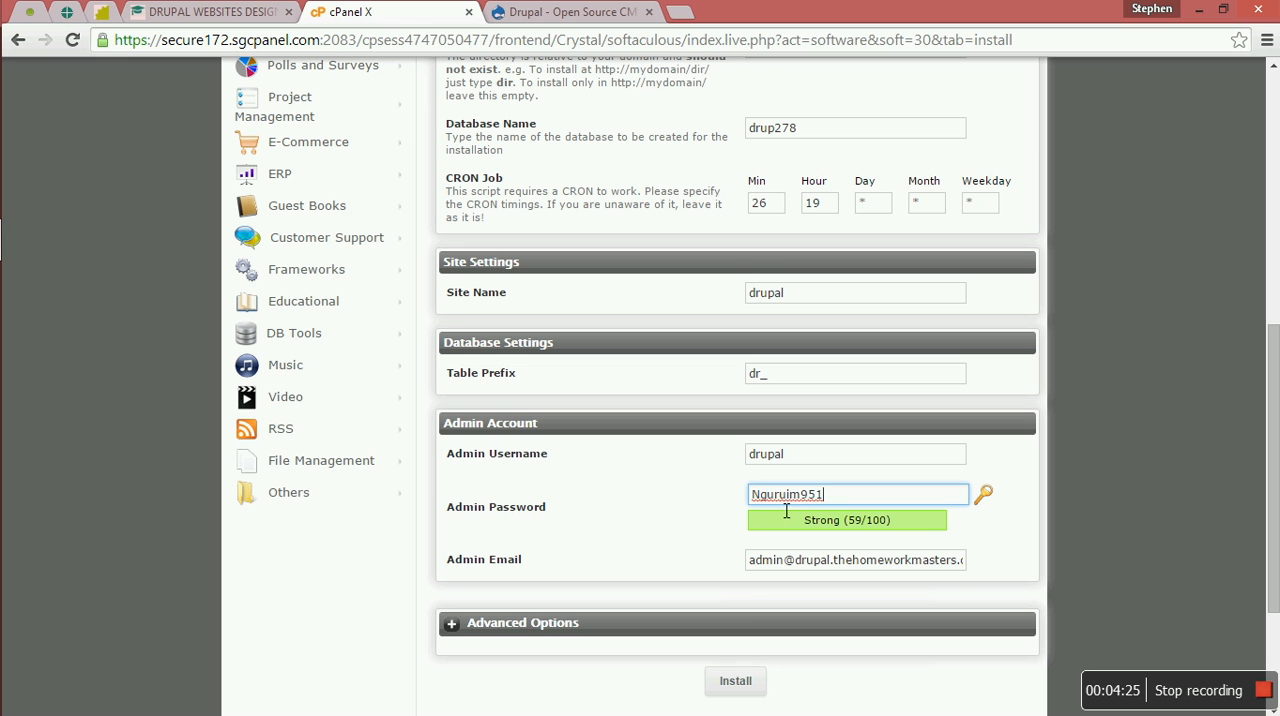
Fill in the administrator's e-mail address as the admin email, and expand the Advanced Options.
left_click(857, 563)
triple_click(857, 563)
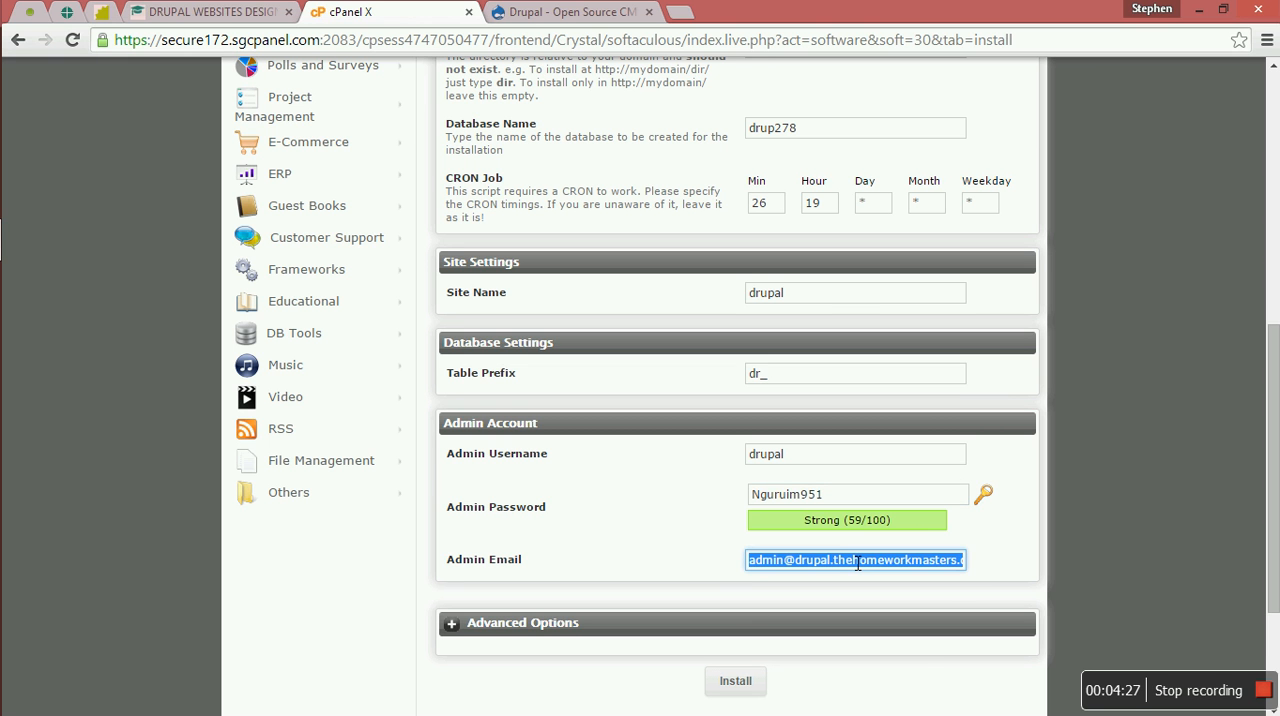
left_click(848, 583)
scroll(1276, 388, "down", 3)
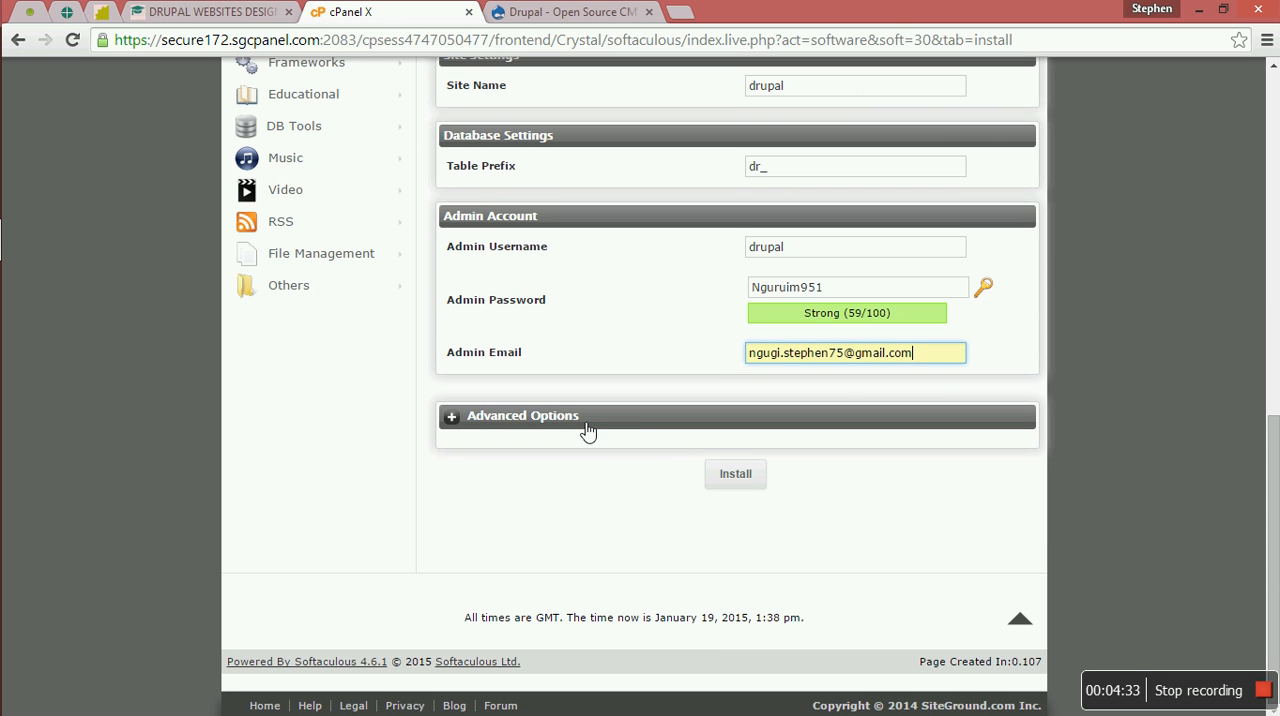
left_click(452, 416)
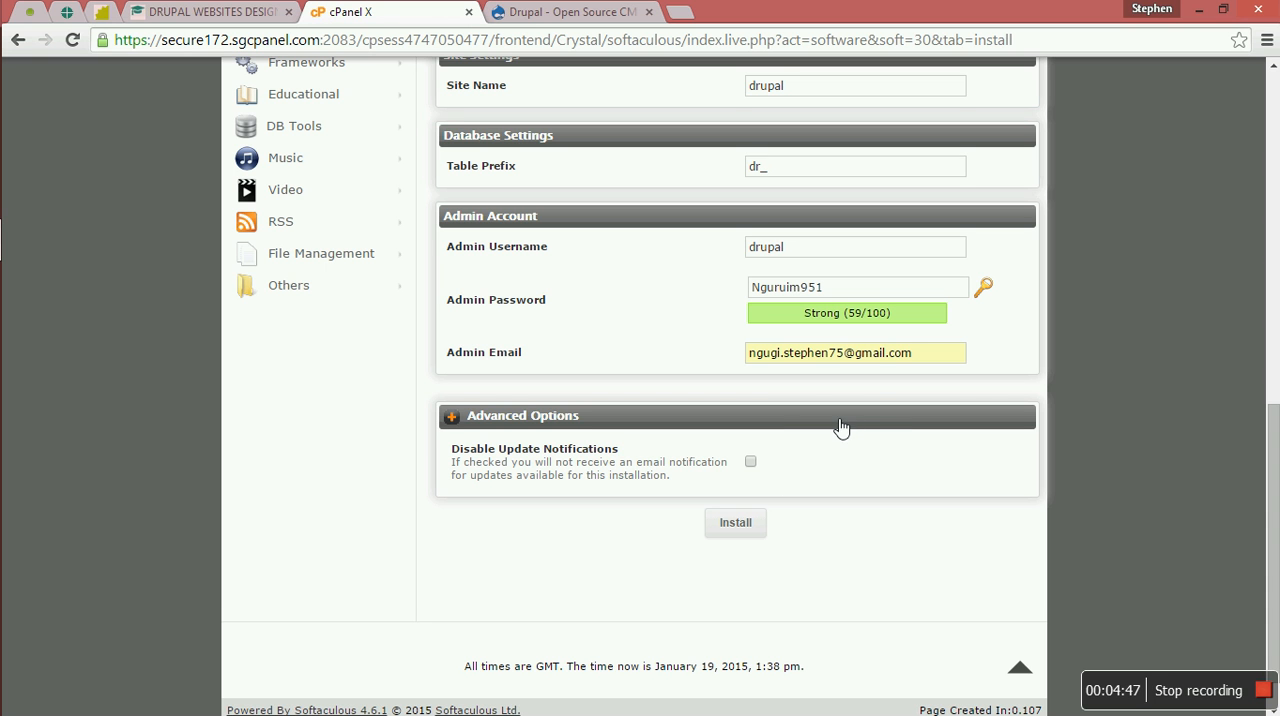
Review the complete installation form, from the software setup and site settings to the admin account and advanced options.
scroll(1274, 494, "up", 6)
scroll(640, 400, "up", 2)
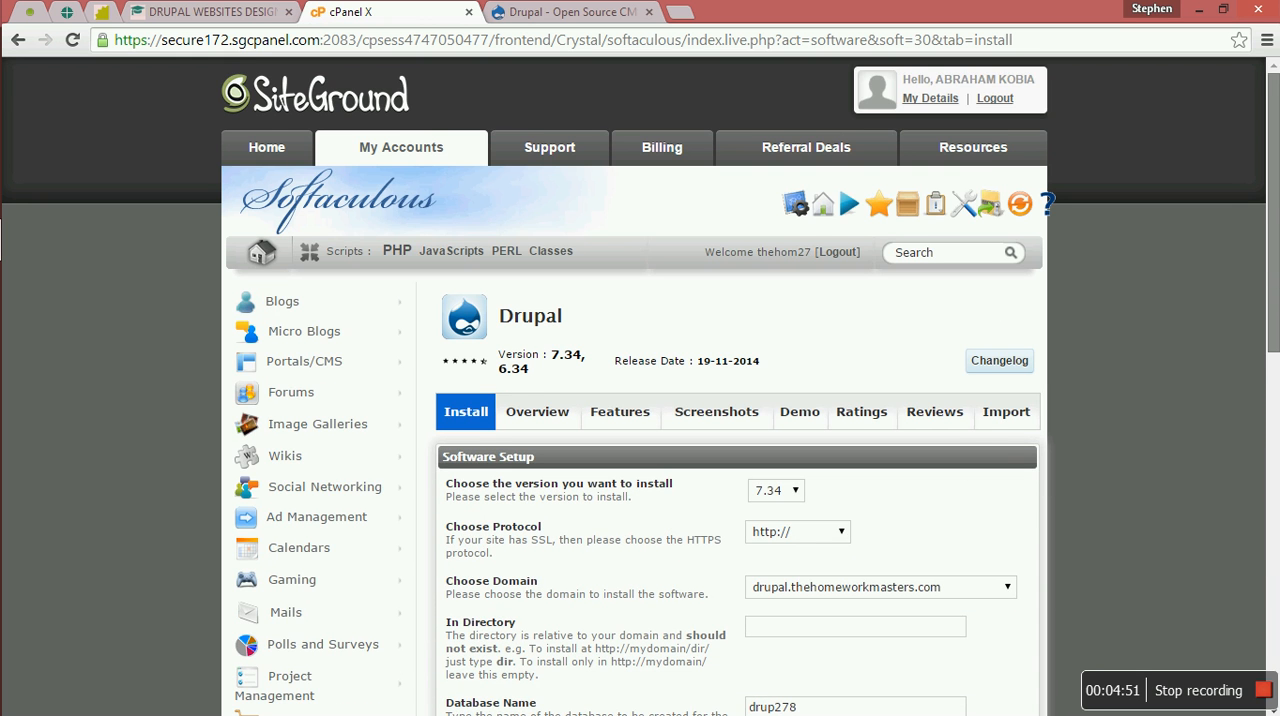
scroll(640, 400, "down", 2)
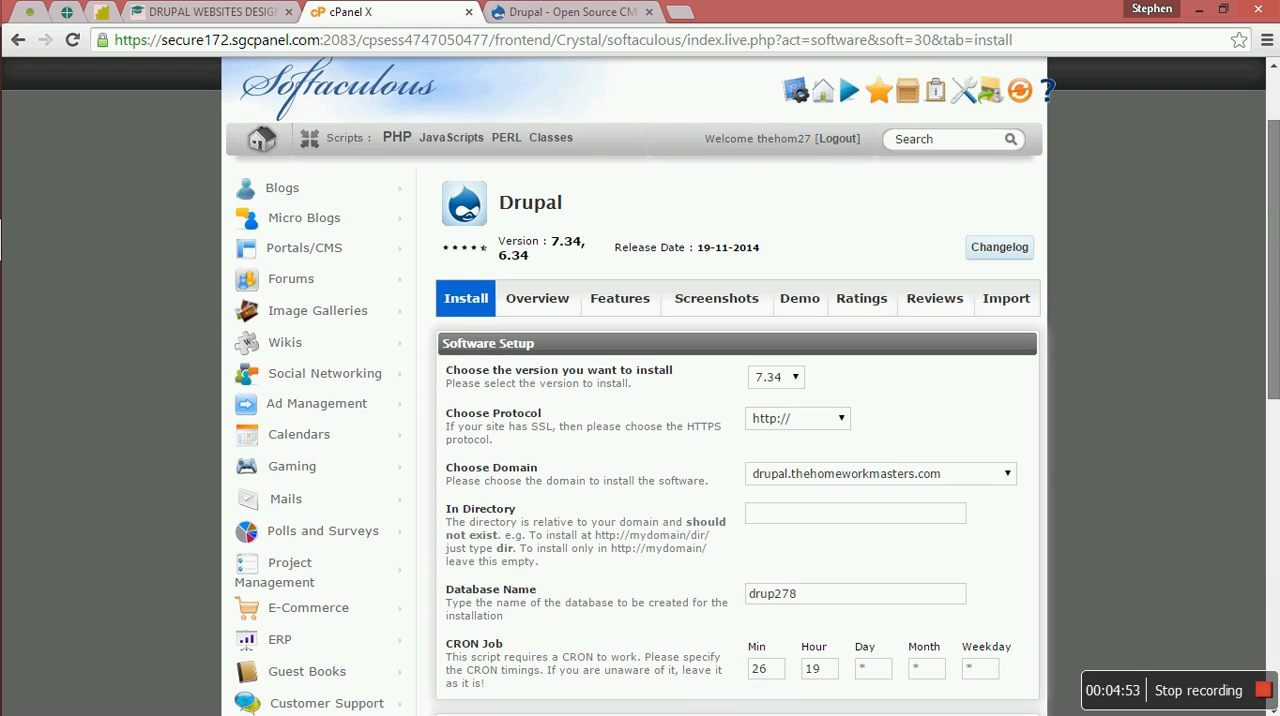
scroll(640, 400, "down", 2)
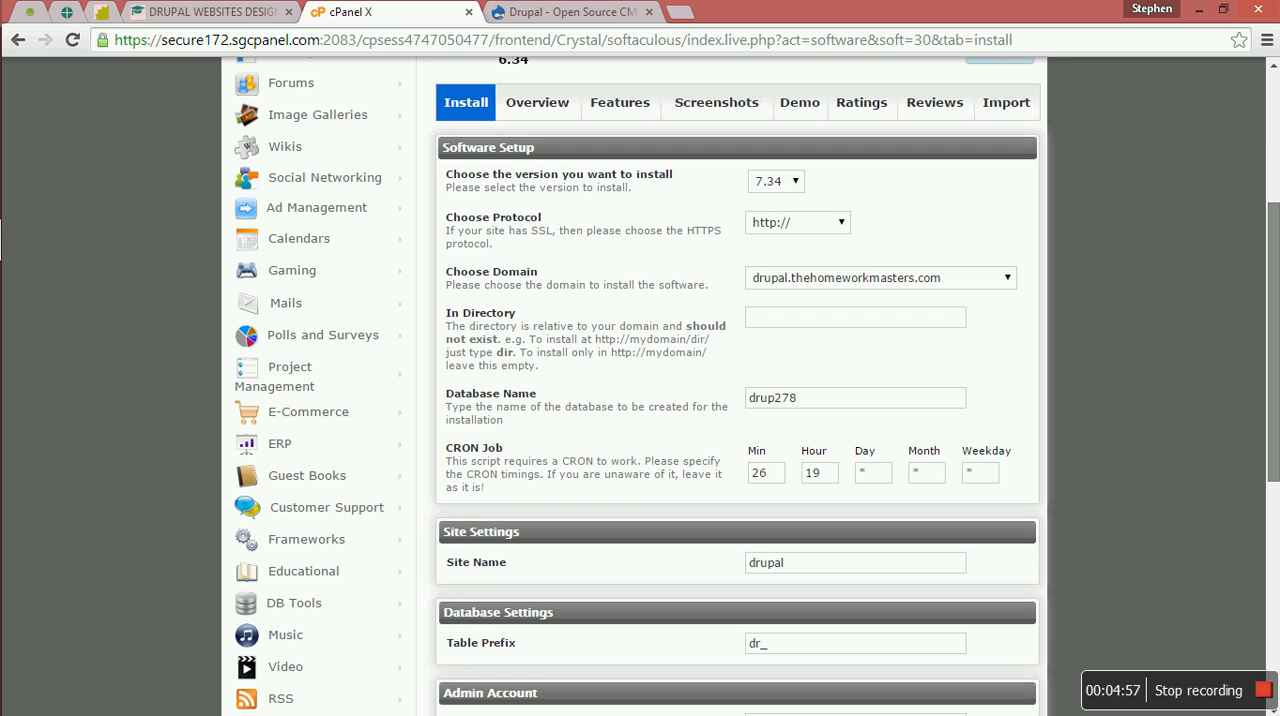
scroll(1277, 352, "down", 3)
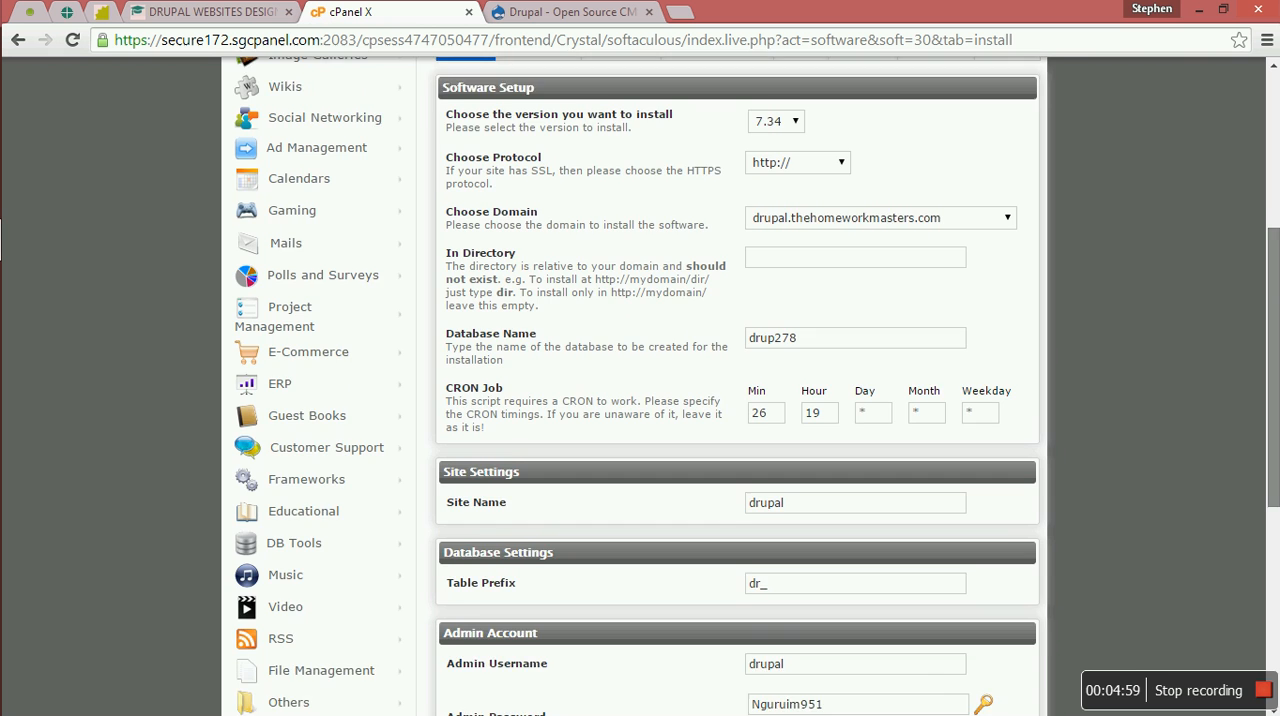
scroll(1277, 352, "down", 3)
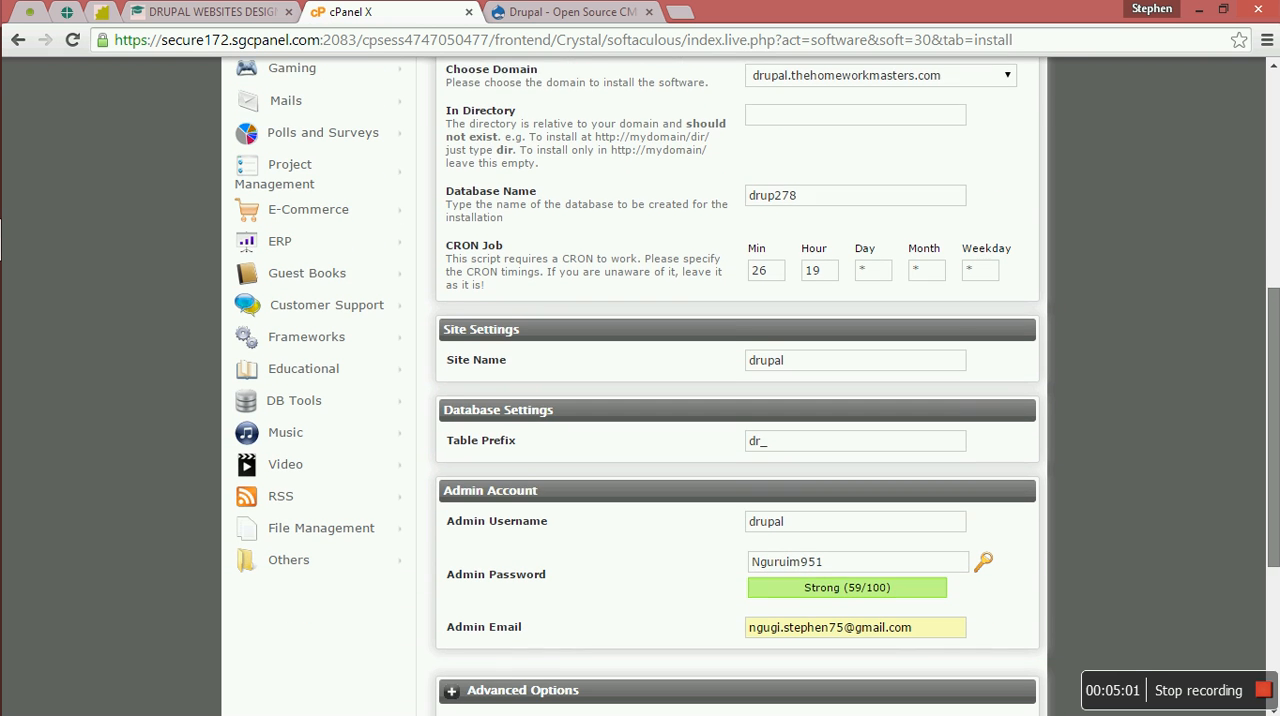
scroll(640, 400, "down", 4)
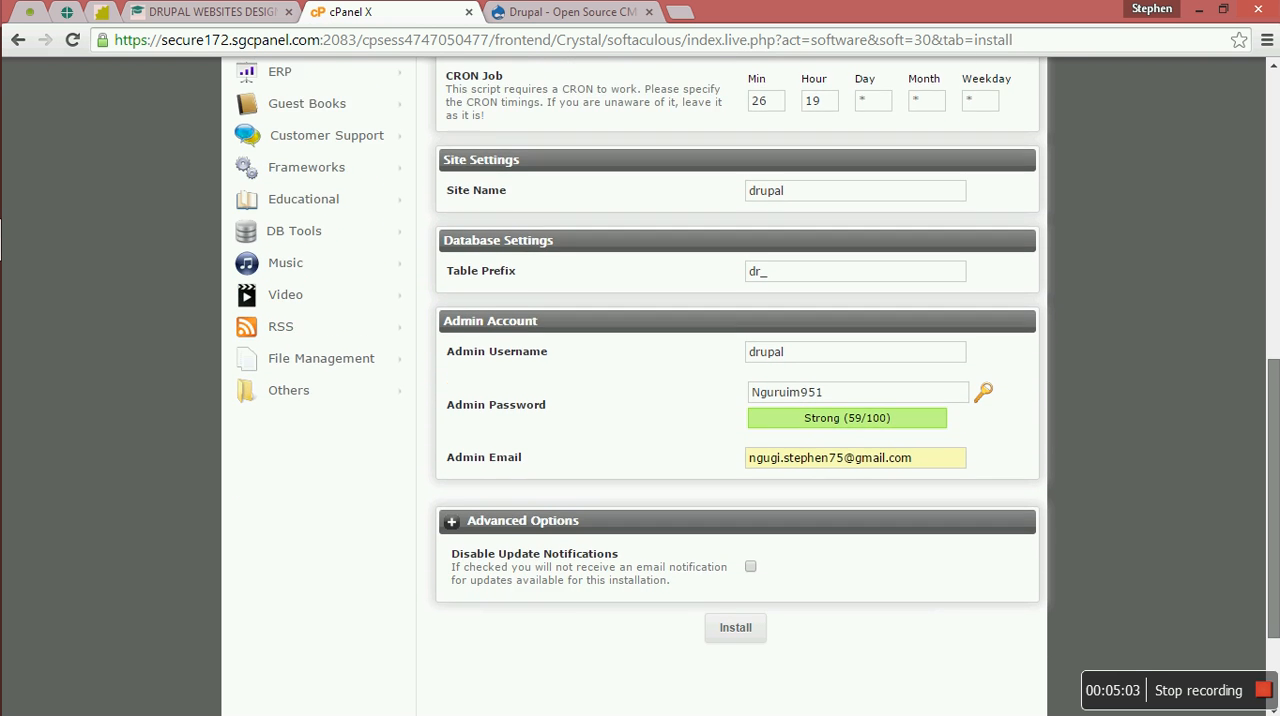
scroll(640, 400, "down", 1)
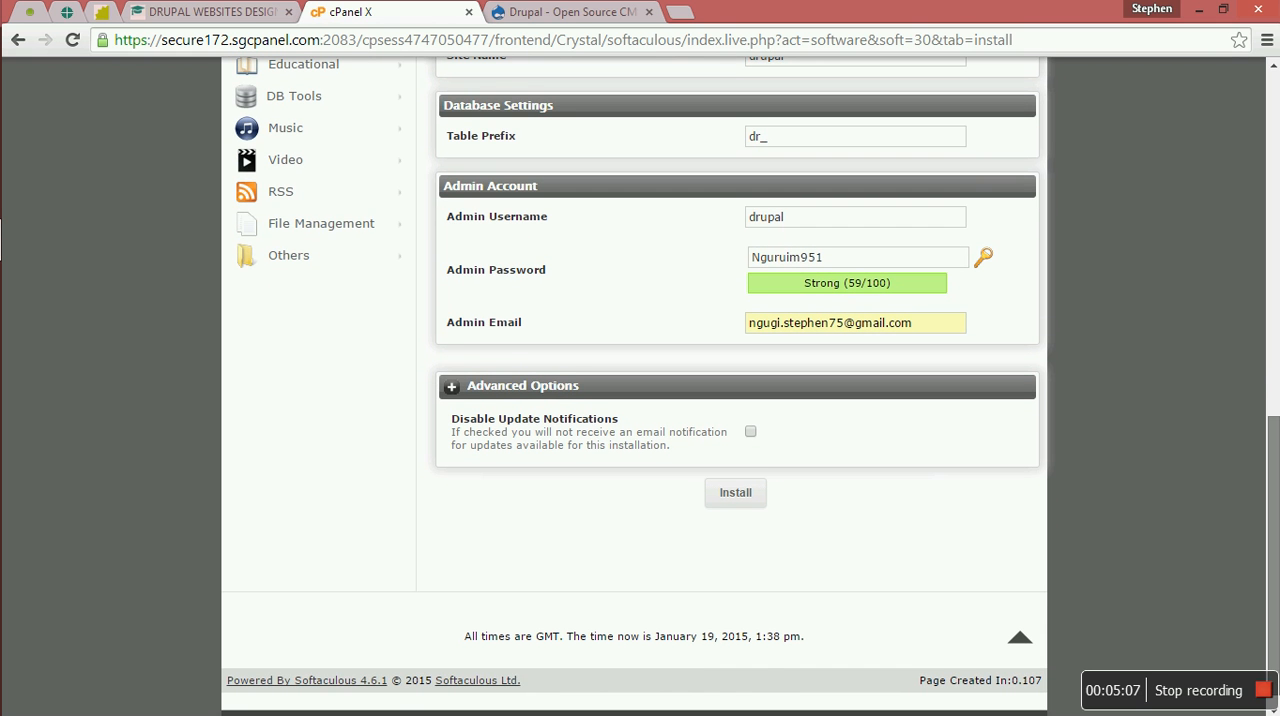
scroll(640, 400, "down", 1)
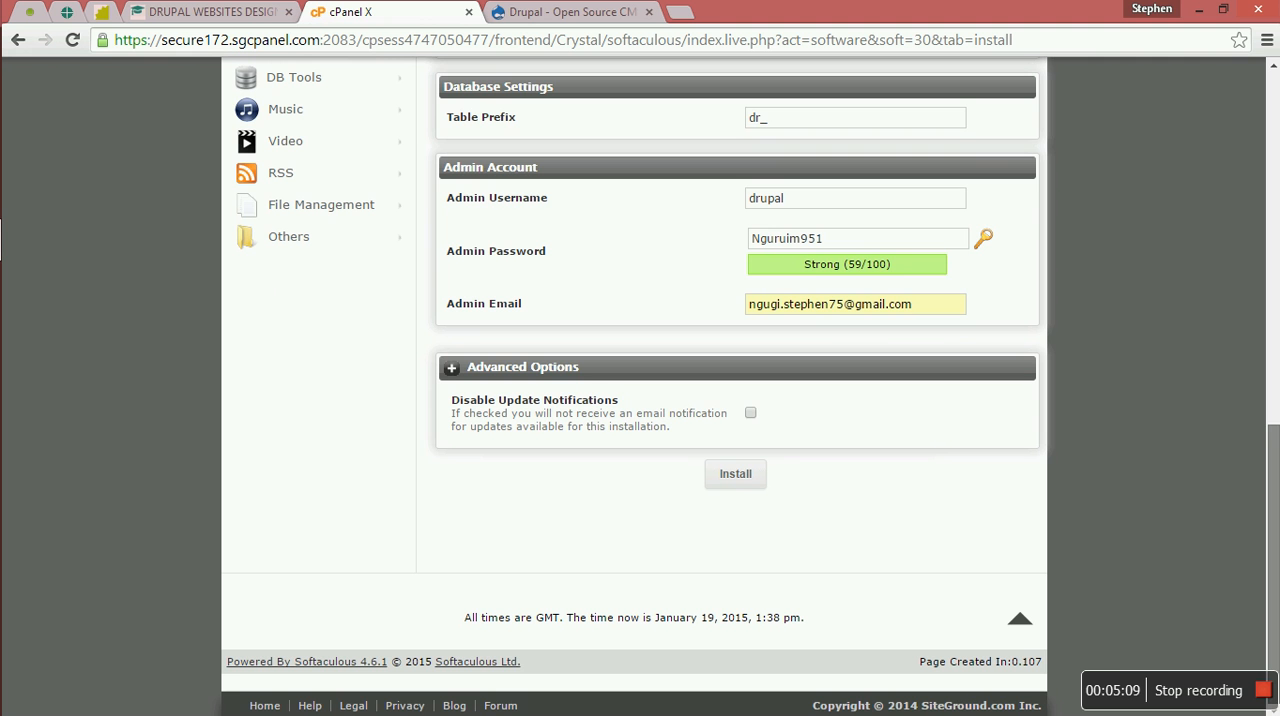
Install Drupal with these settings, and open the new site at drupal.thehomeworkmasters.com to look over its front page.
left_click(740, 480)
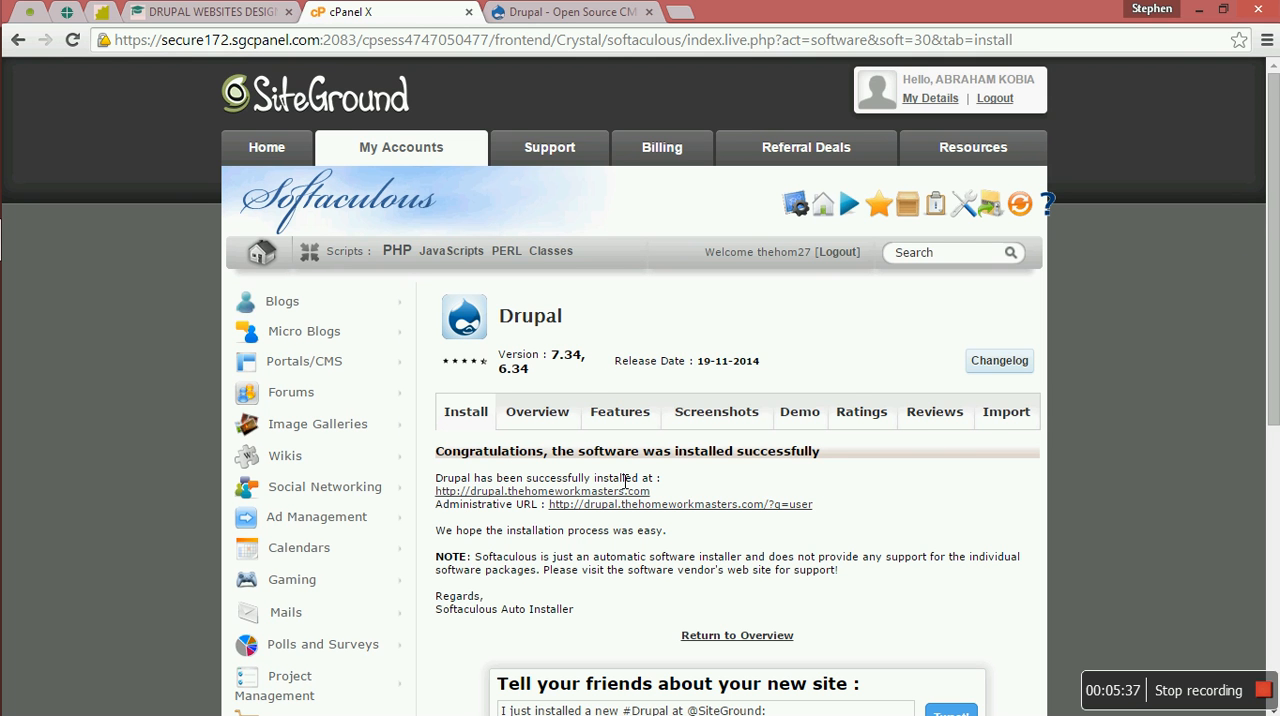
left_click(566, 497)
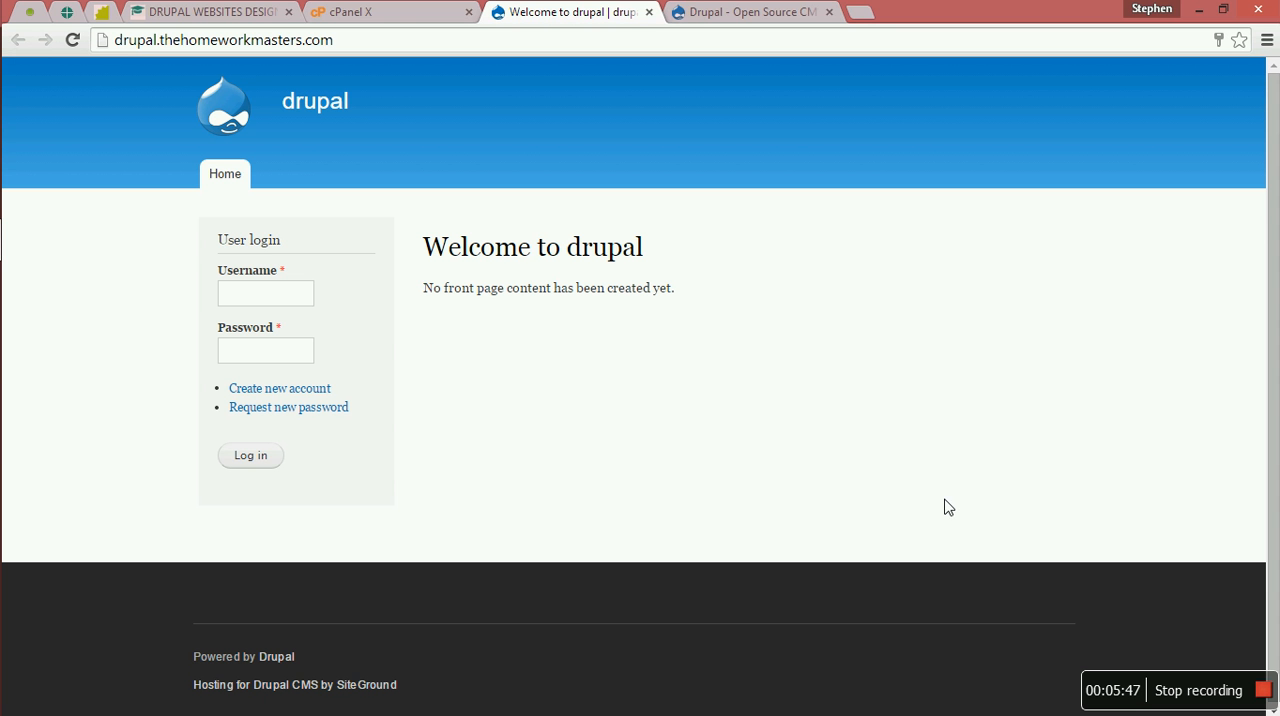
left_click_drag(1276, 130, 1277, 285)
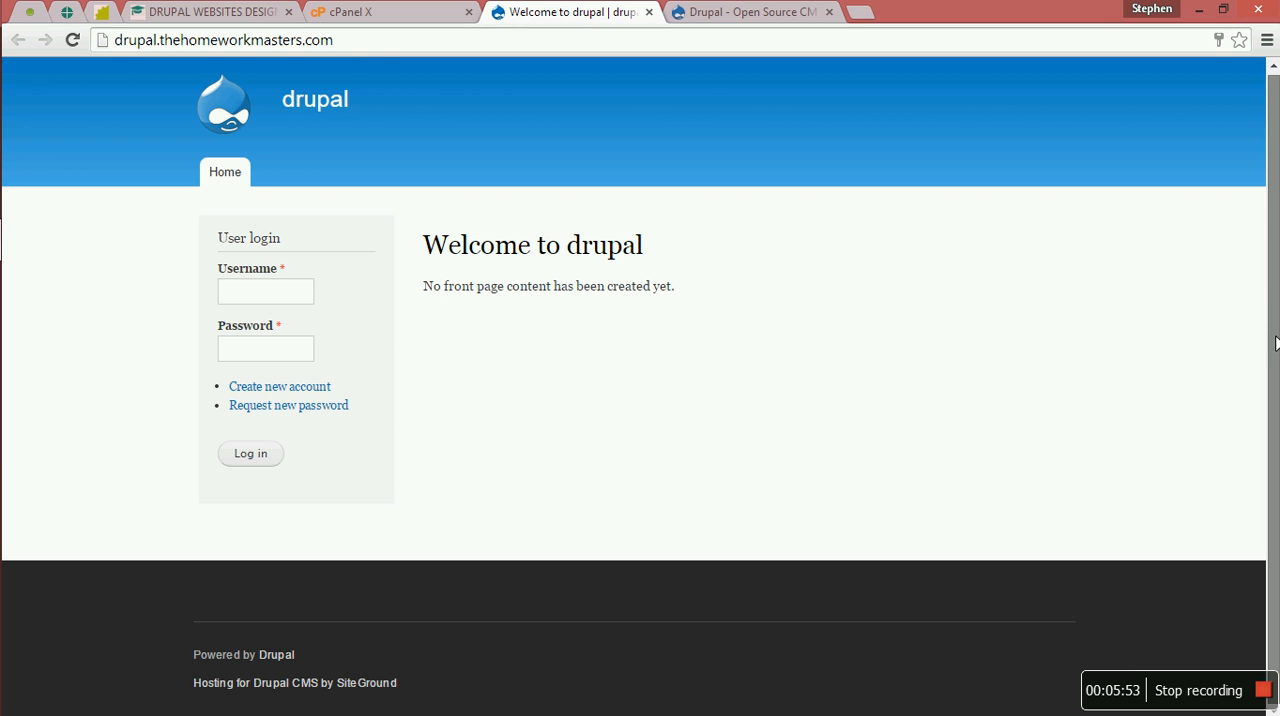
left_click_drag(1275, 314, 1278, 122)
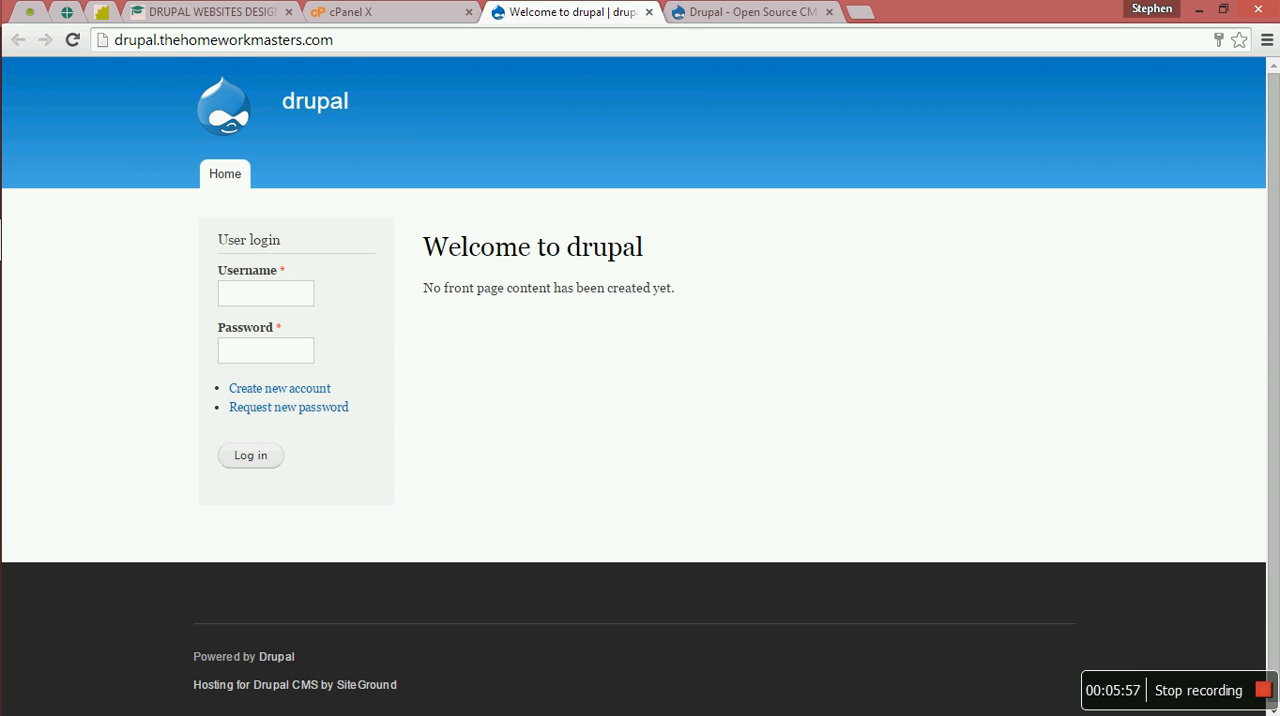
Return to the cPanel installation page and open the administrative URL of the new Drupal site.
left_click(748, 12)
left_click(570, 12)
left_click(395, 12)
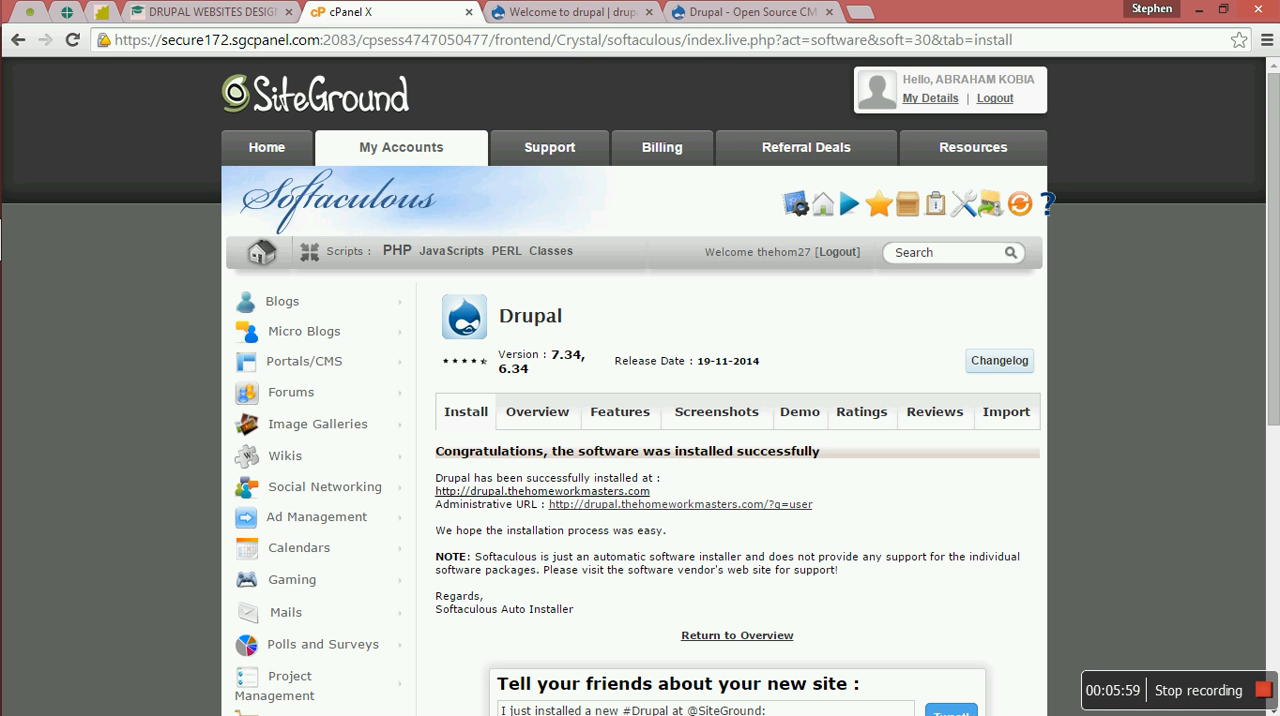
left_click(677, 506)
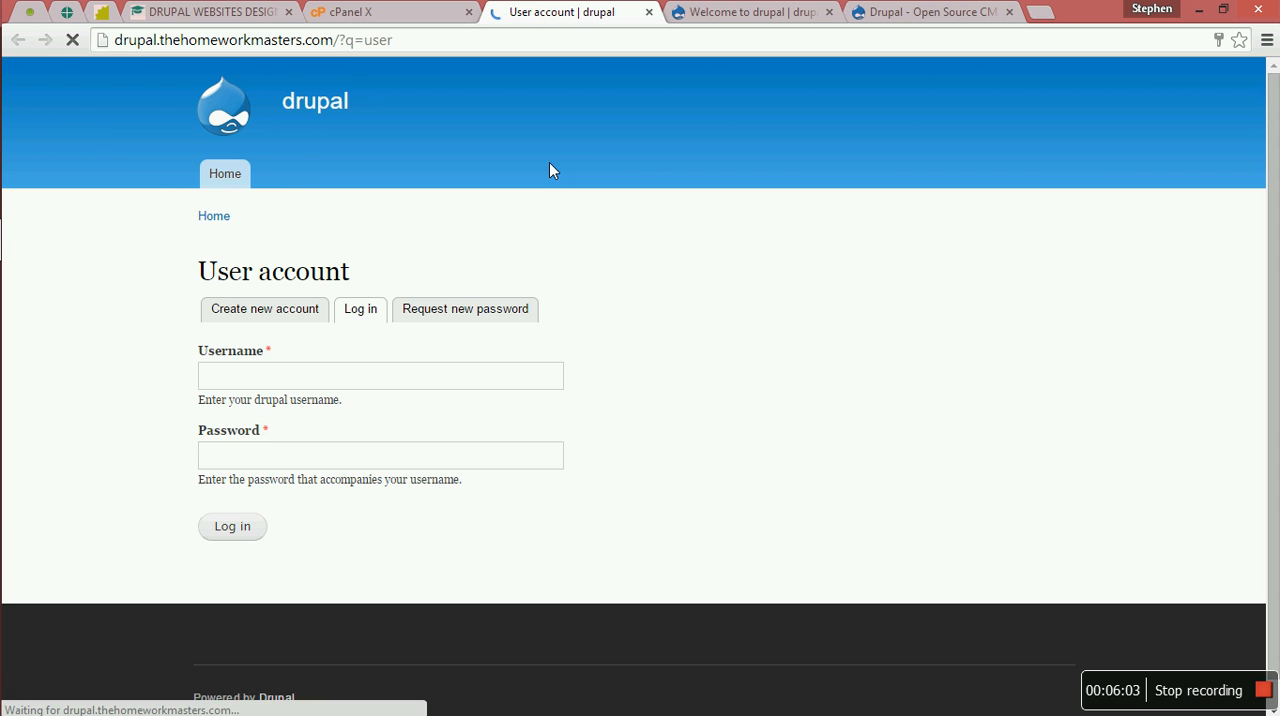
Log in to the Drupal site as "drupal" with the account password, and save the password in the browser.
left_click(262, 384)
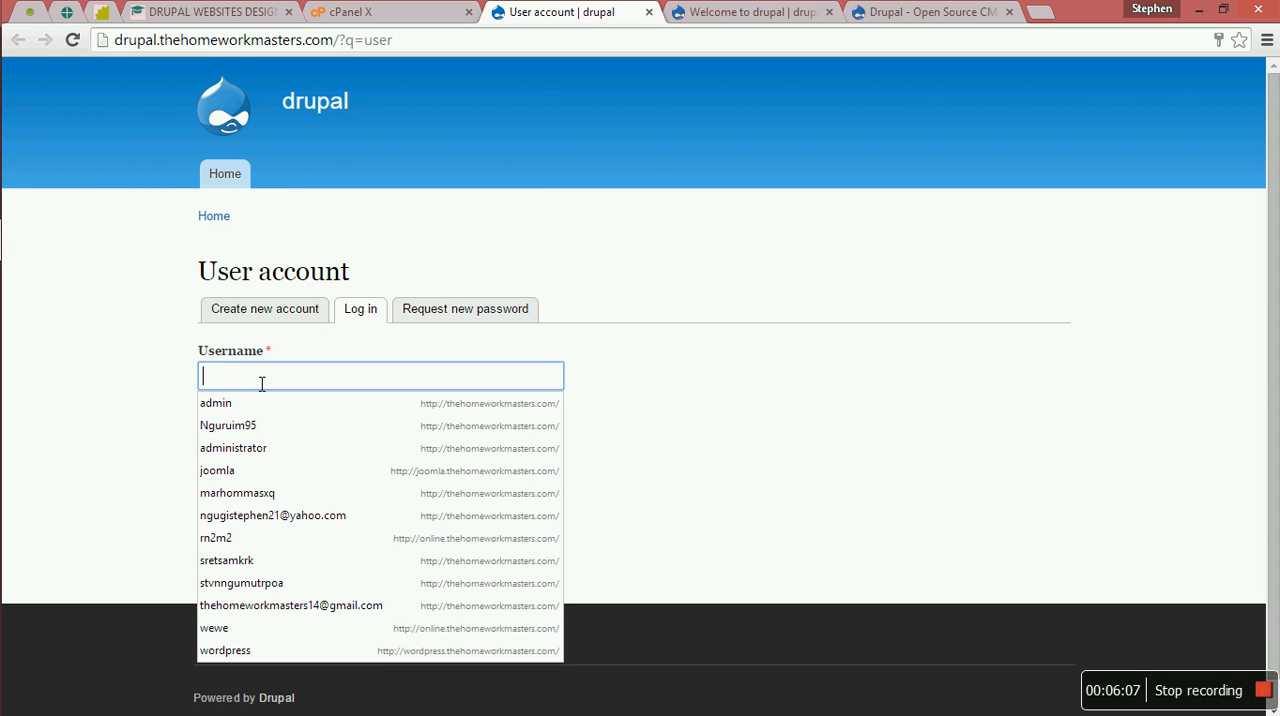
type("drupal")
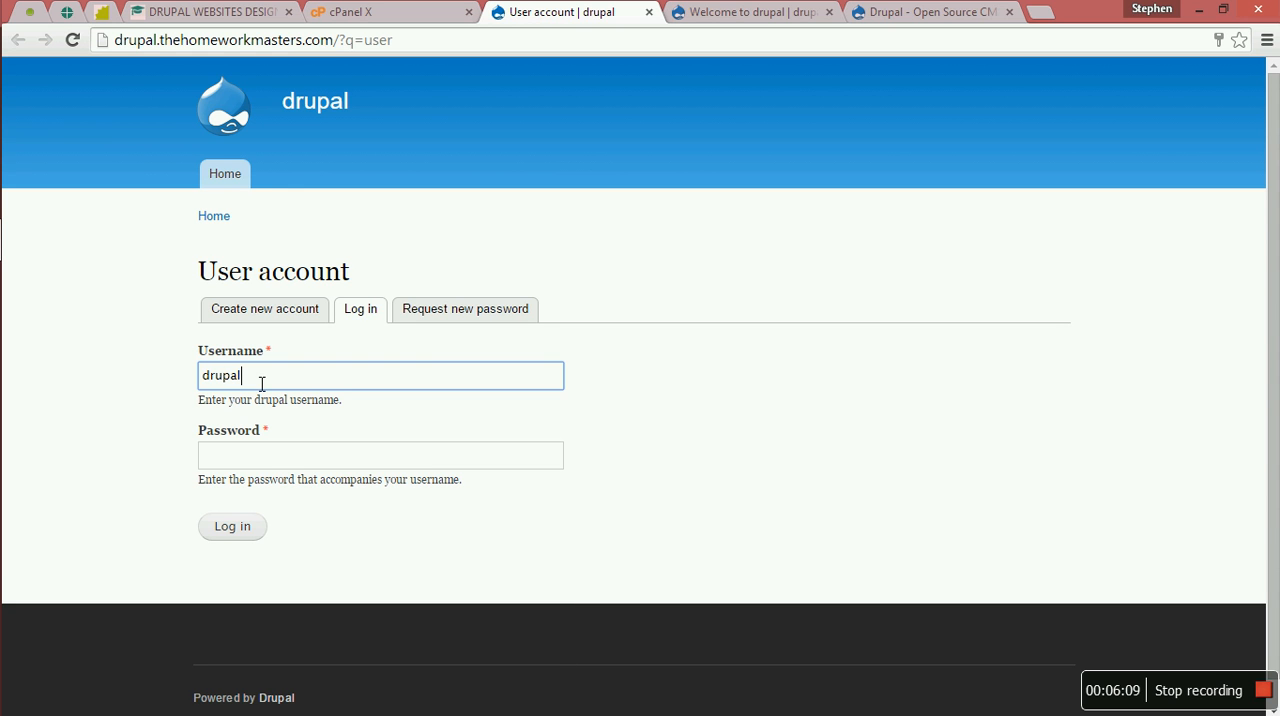
left_click(222, 459)
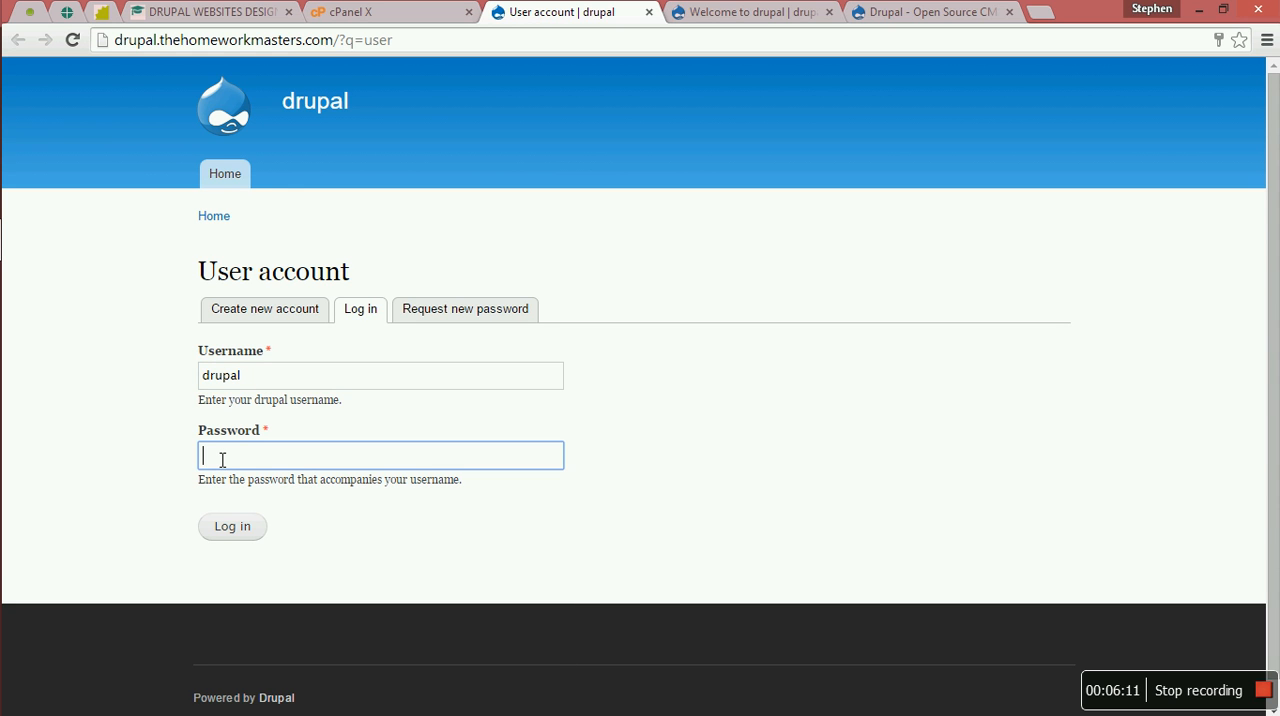
type("•••••")
left_click(229, 531)
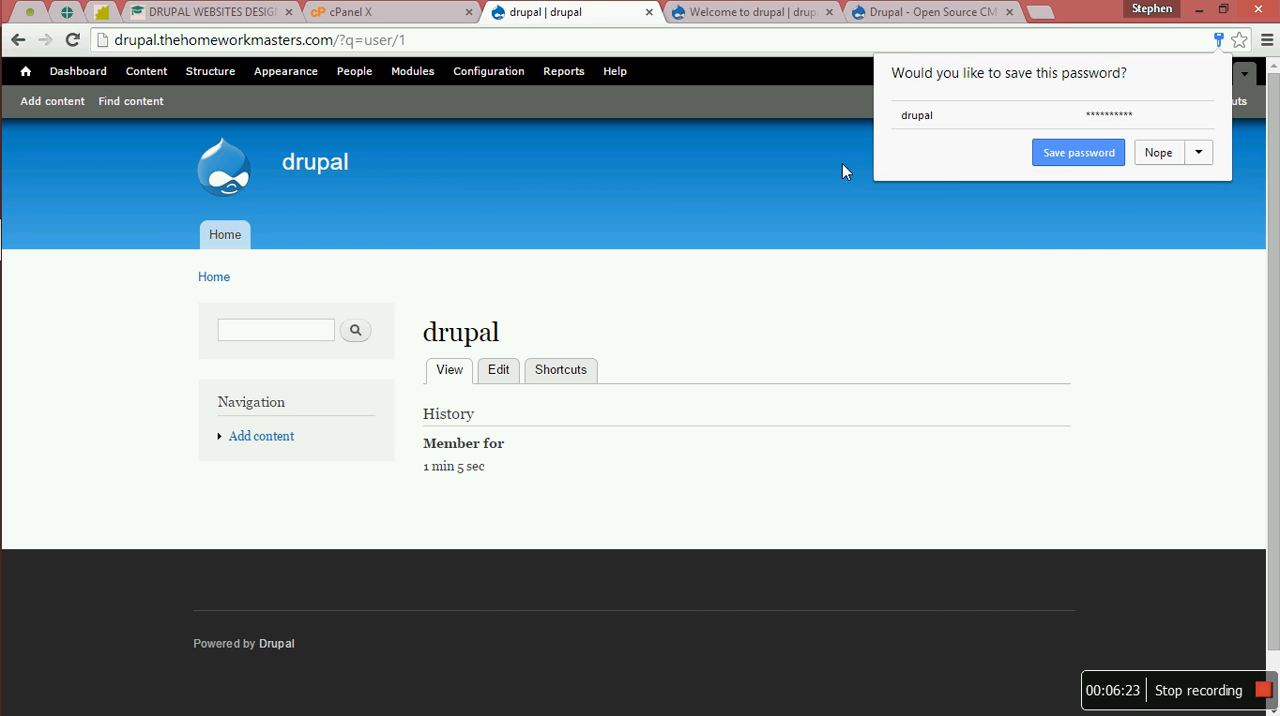
left_click(1078, 152)
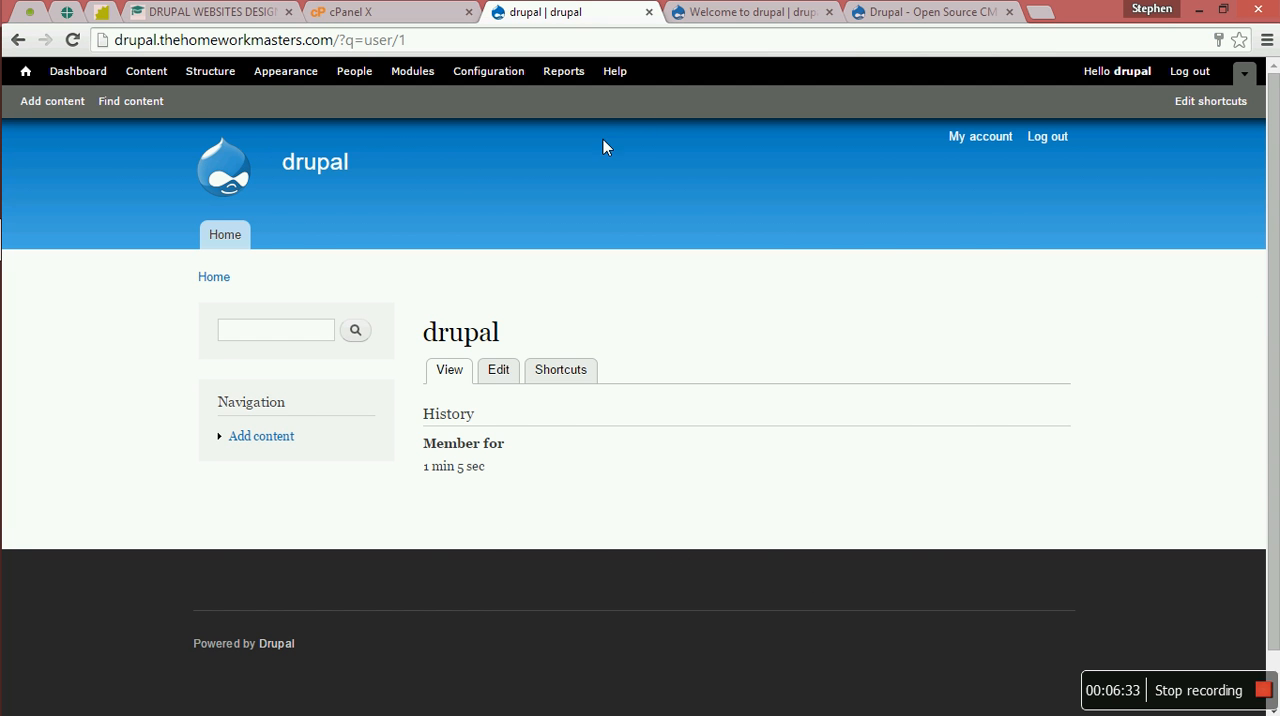
Look over the installation page with its site links in cPanel again, and return to the logged-in Drupal site.
left_click(390, 12)
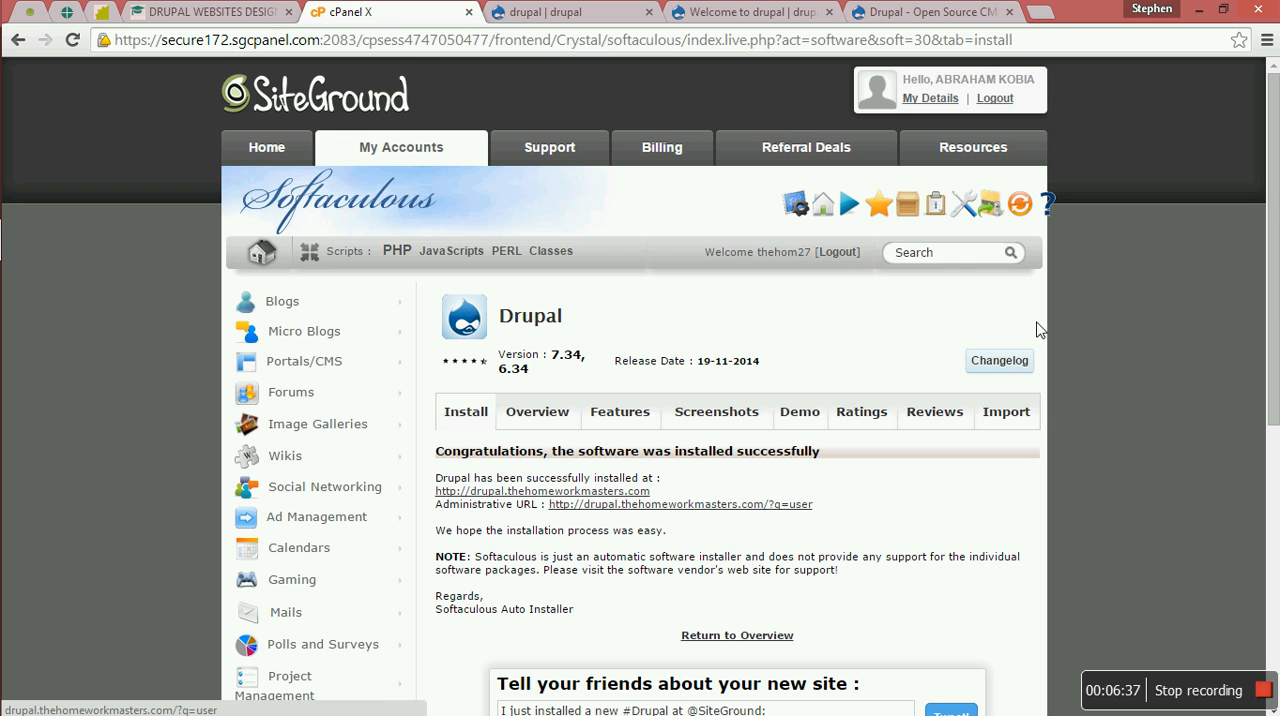
left_click_drag(1275, 170, 1275, 235)
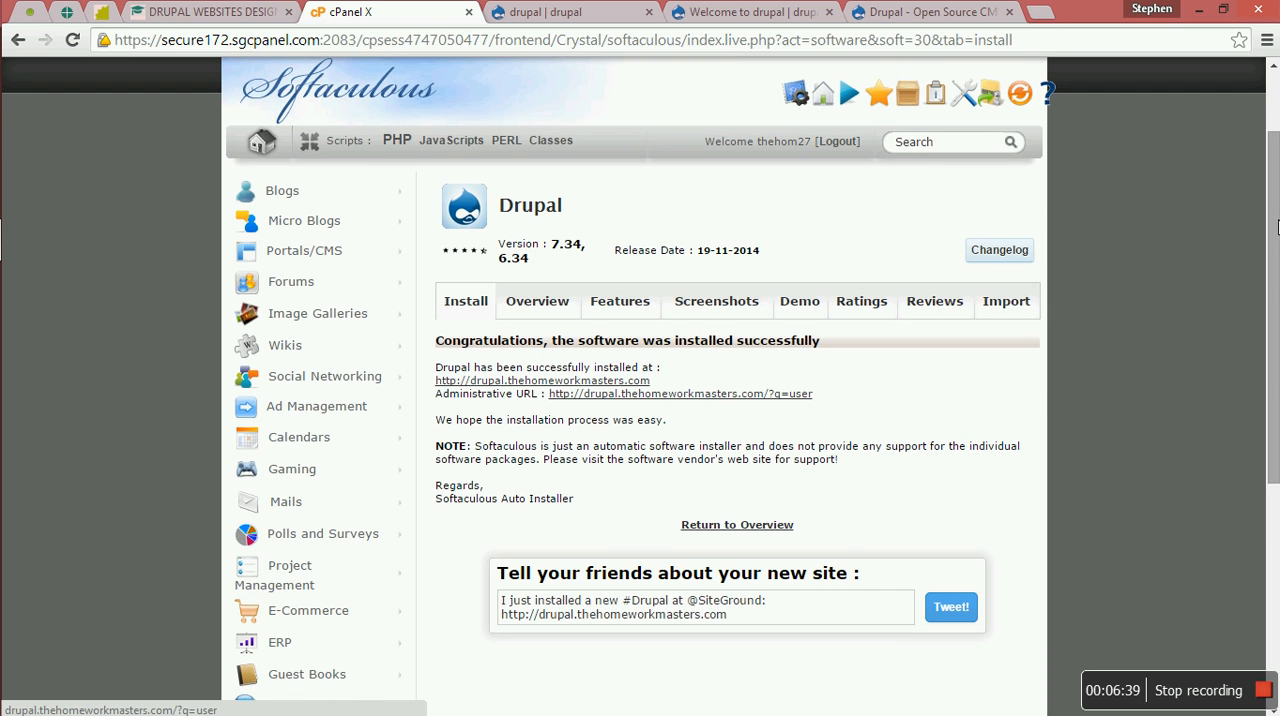
left_click(548, 12)
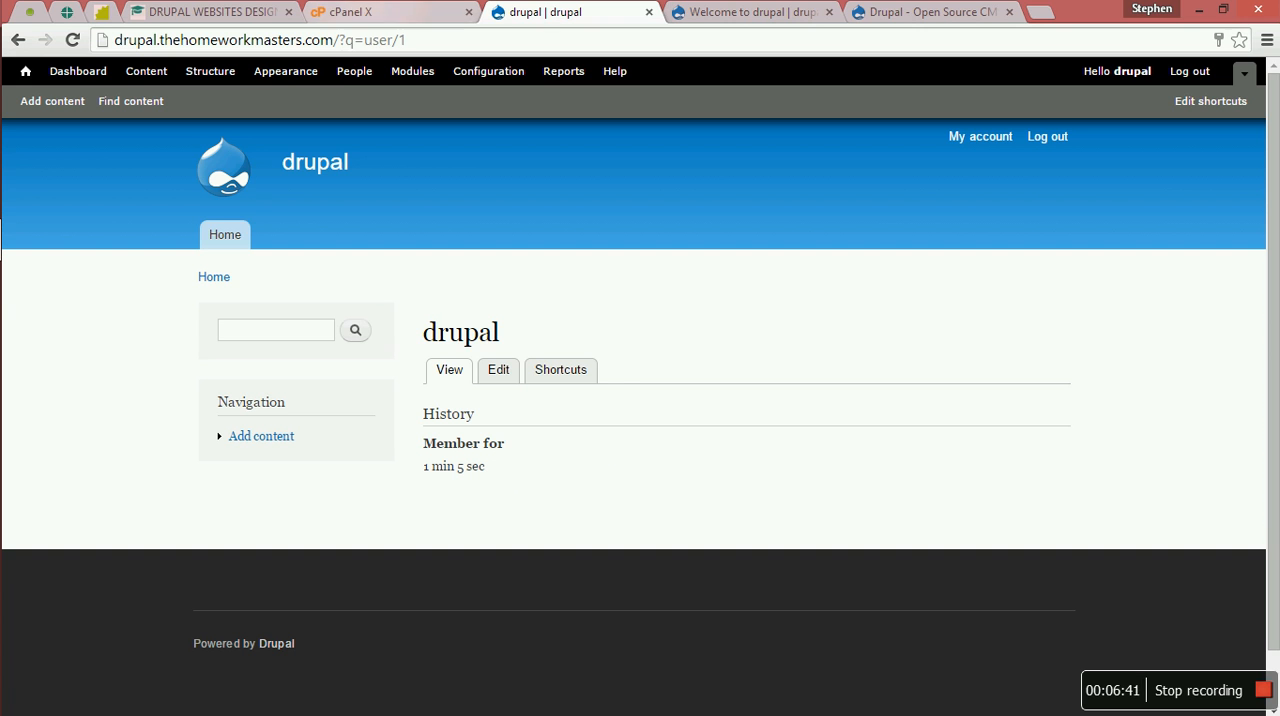